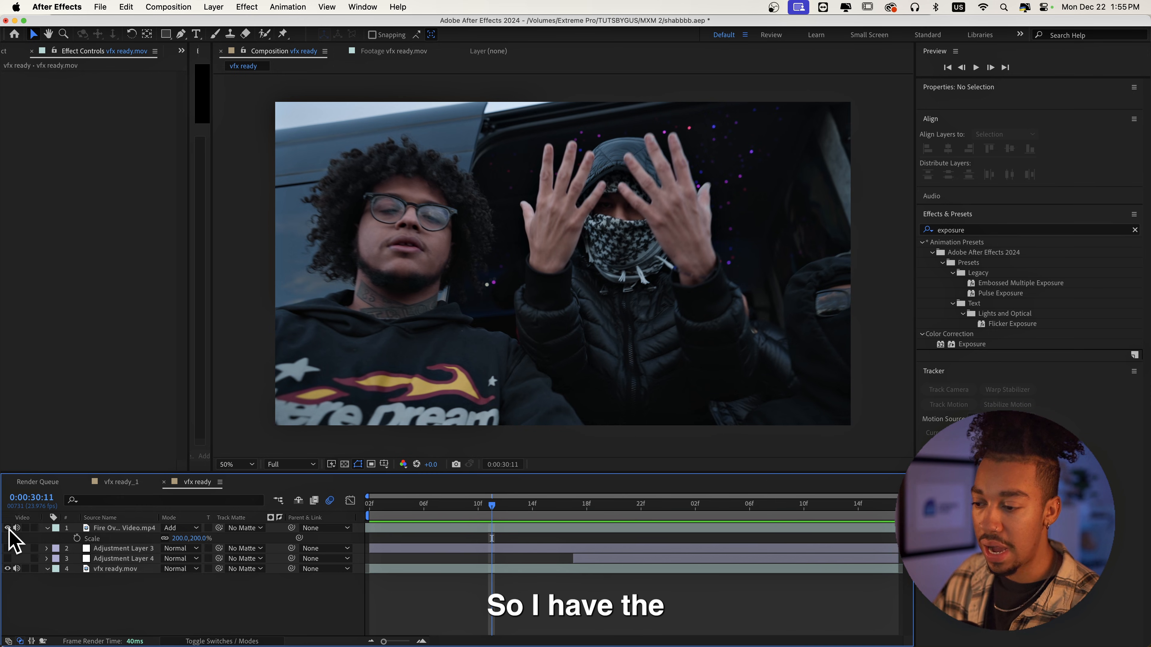
Step: Show the fire overlay video layer, set its blending mode to Normal and preview it alone
{"action": "left_click", "coordinate": [7, 528]}
{"action": "left_click", "coordinate": [158, 529]}
{"action": "left_click", "coordinate": [180, 528]}
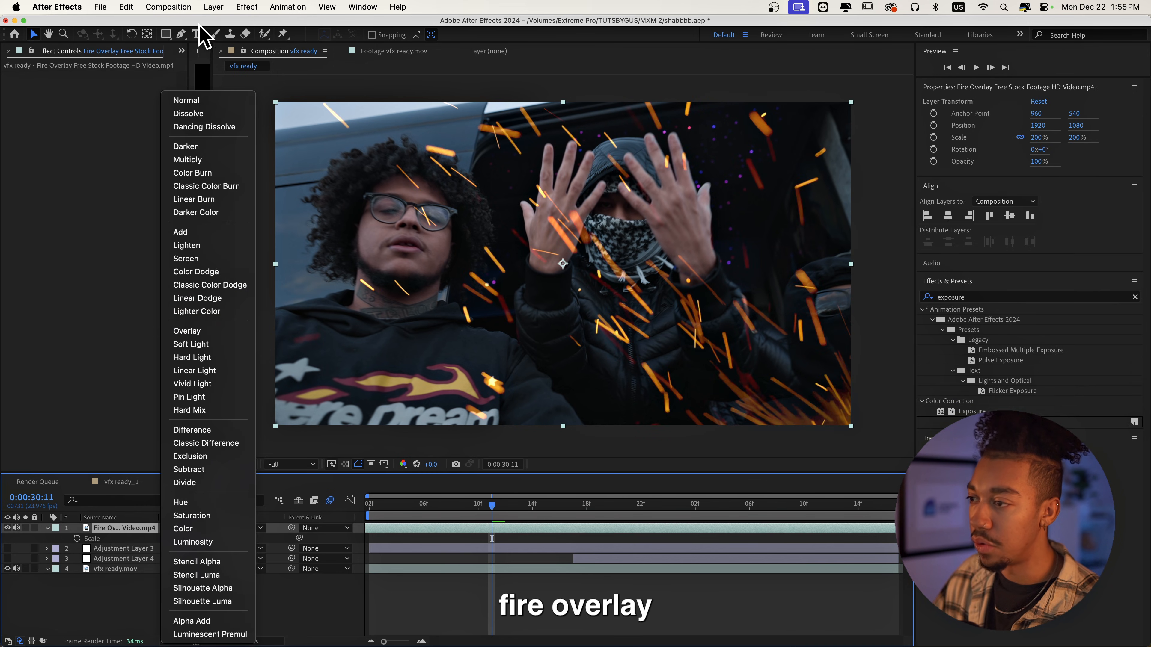
{"action": "left_click", "coordinate": [189, 104]}
{"action": "key", "text": "space"}
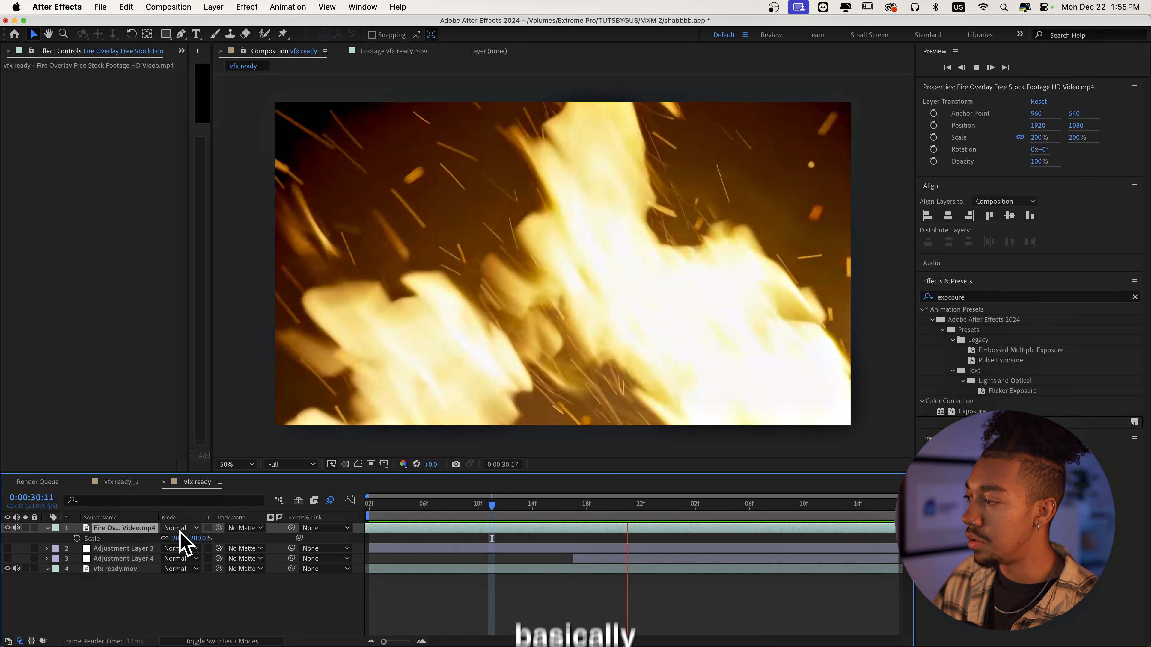
Step: Try the Overlay blending mode on the fire overlay layer, then set it to Add
{"action": "left_click", "coordinate": [180, 528]}
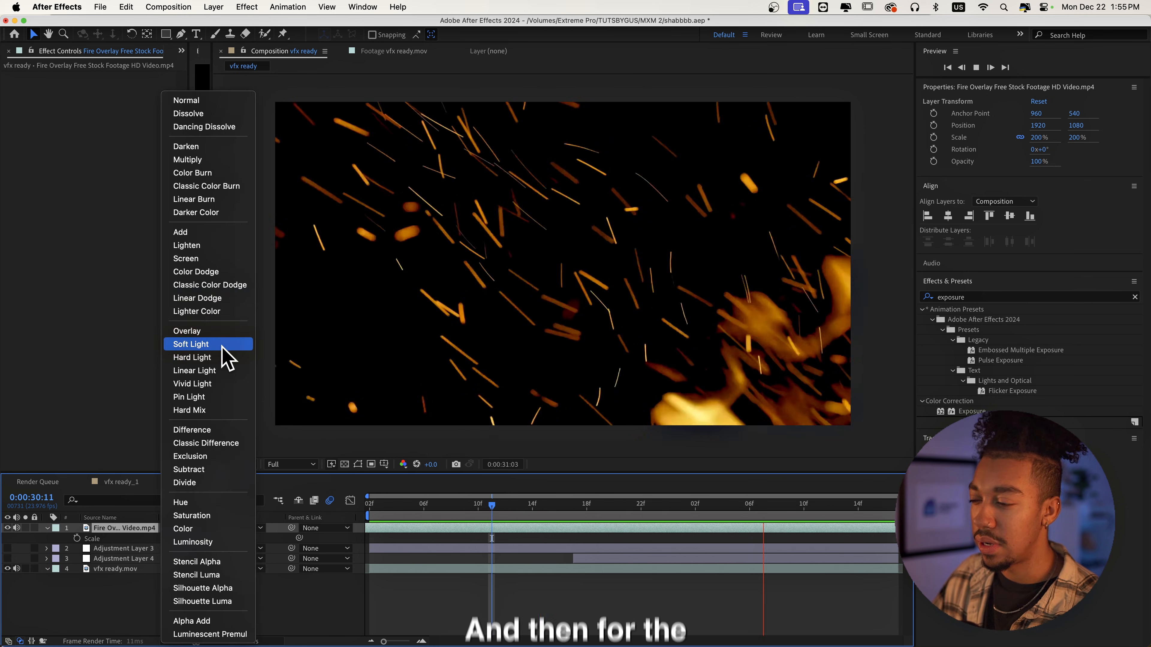
{"action": "left_click", "coordinate": [216, 329]}
{"action": "left_click", "coordinate": [180, 529]}
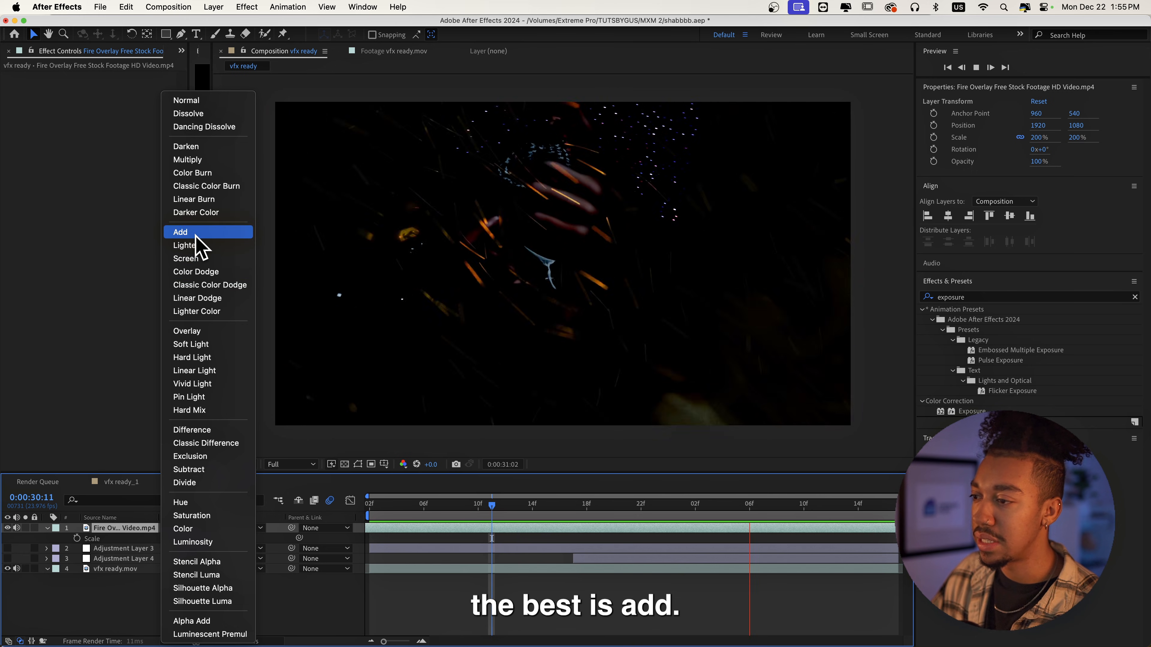
{"action": "left_click", "coordinate": [193, 232]}
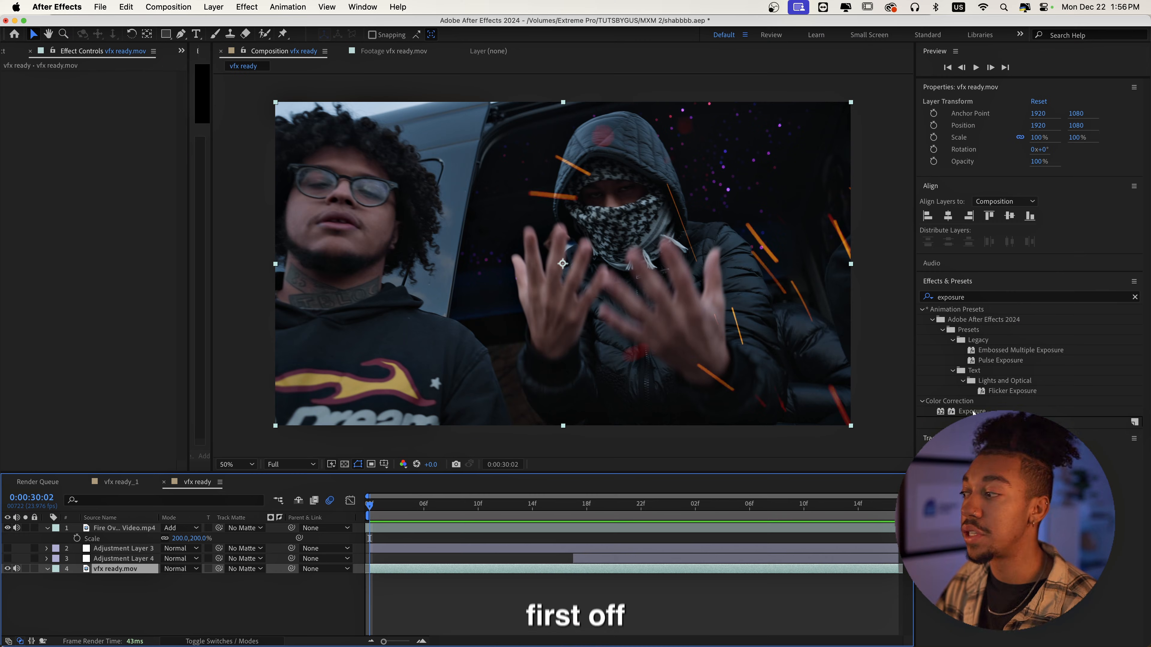
Step: Apply the Exposure effect to the vfx ready.mov layer, drive its Exposure value with the expression wiggle(12,2.3) and preview
{"action": "double_click", "coordinate": [972, 411]}
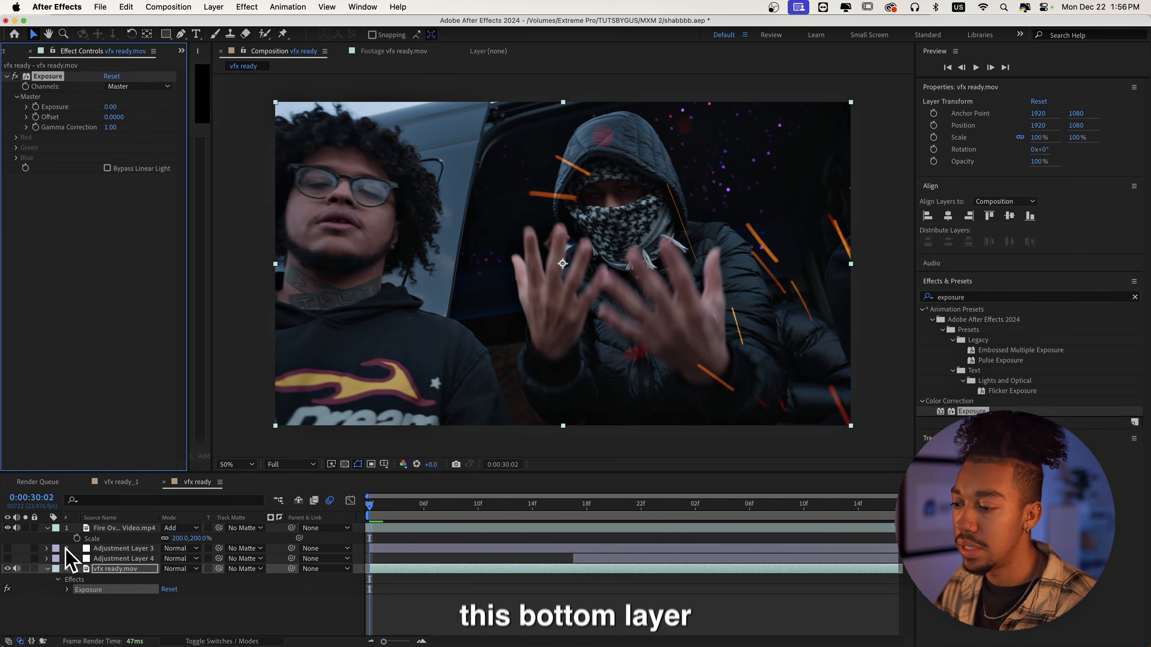
{"action": "left_click", "coordinate": [109, 569]}
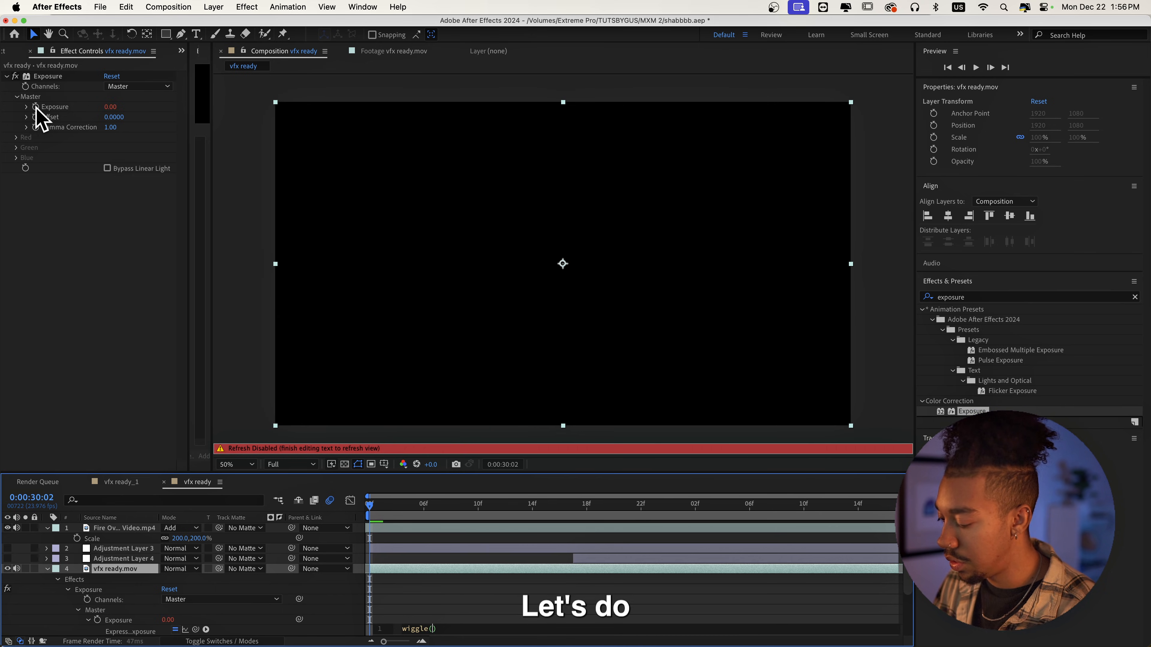
{"action": "type", "text": ",2.3"}
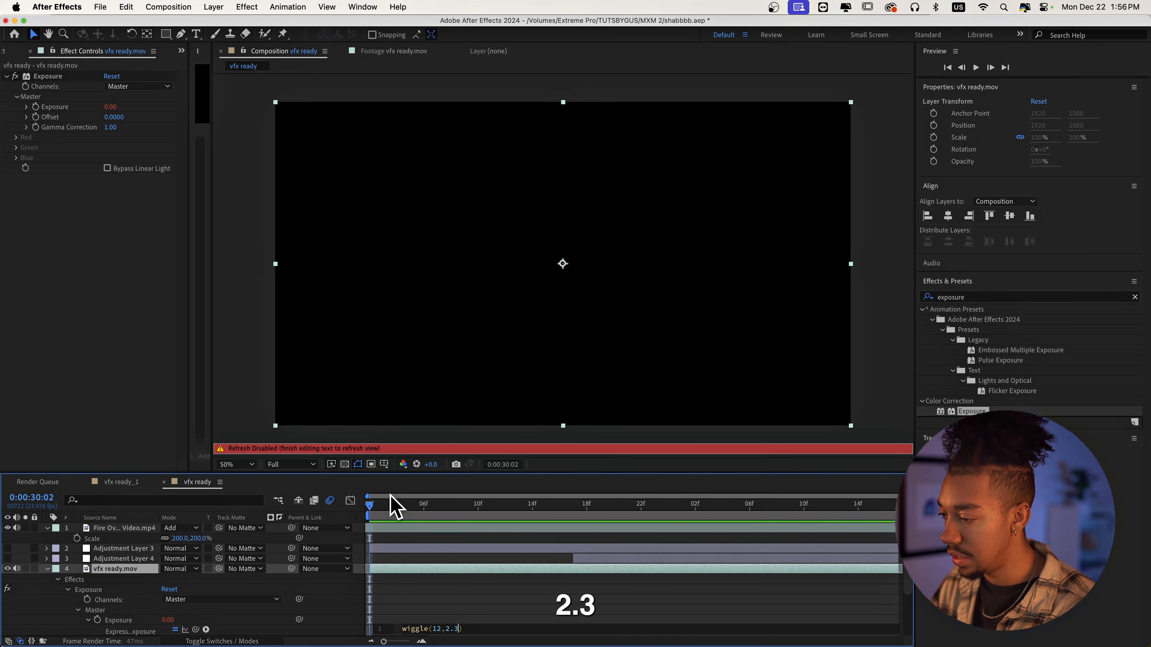
{"action": "key", "text": "KP_Enter"}
{"action": "key", "text": "space"}
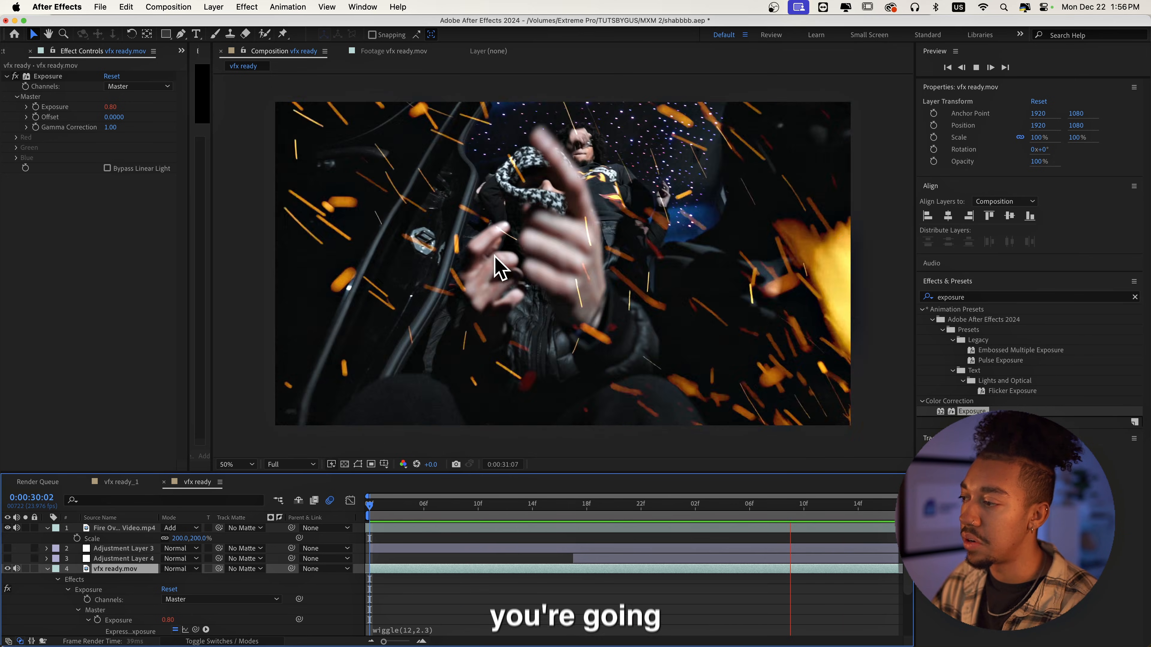
Step: Search the effects for "curves" and apply the Curves effect to the vfx ready.mov layer
{"action": "left_click", "coordinate": [974, 297]}
{"action": "type", "text": "cu"}
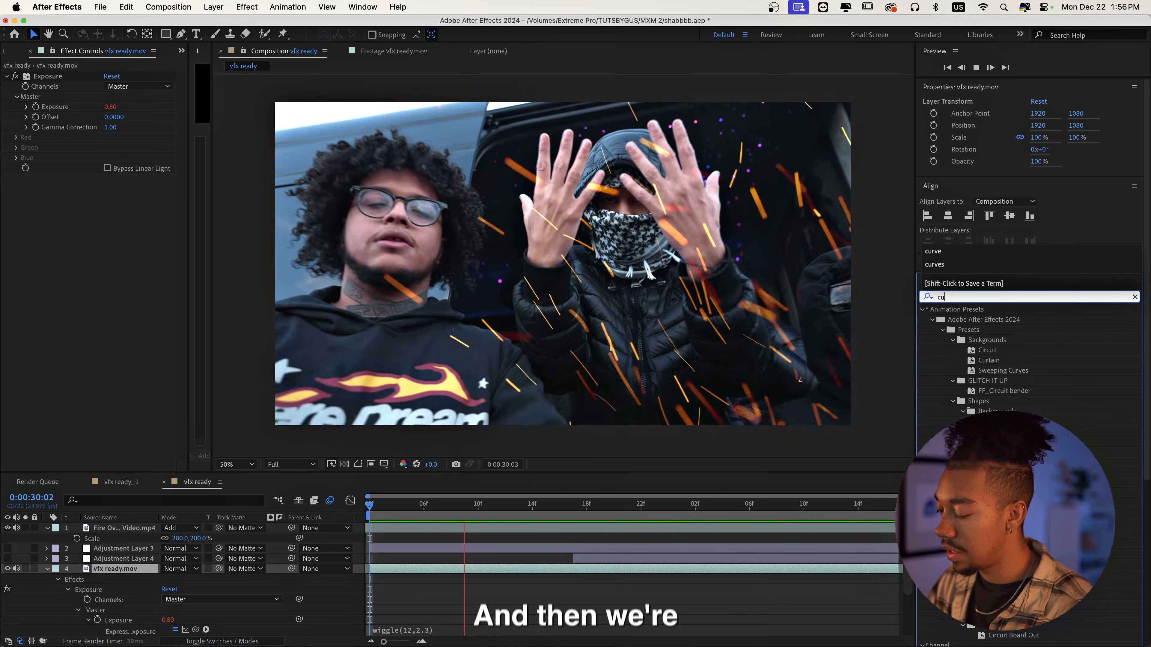
{"action": "type", "text": "rrves"}
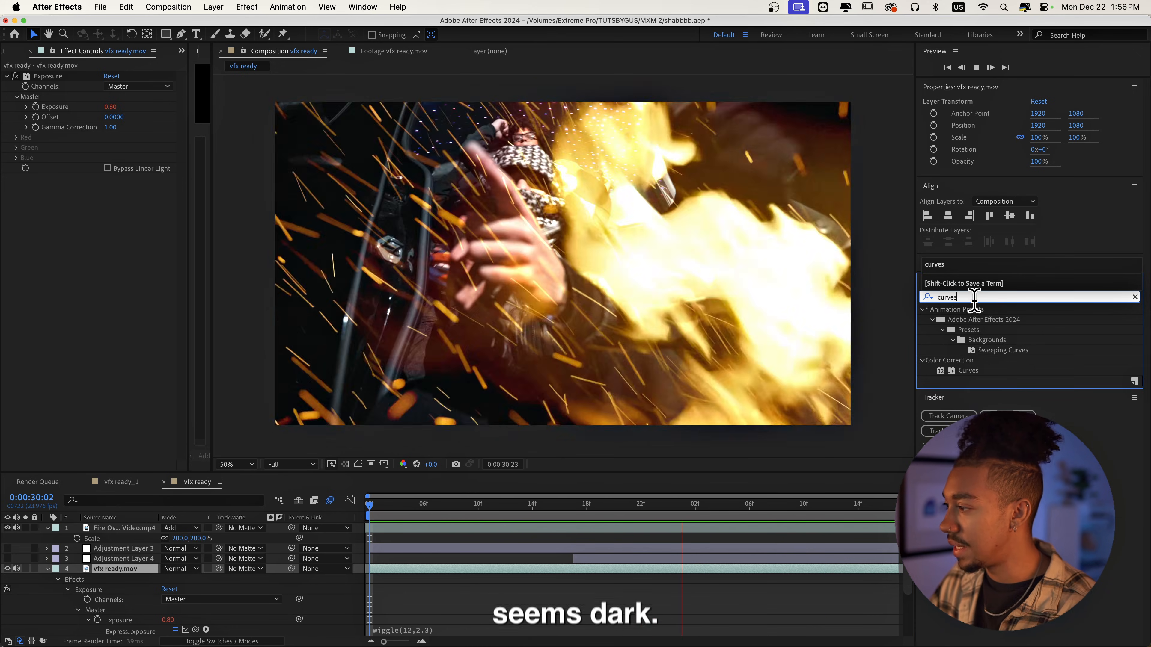
{"action": "left_click_drag", "start_coordinate": [968, 372], "coordinate": [105, 256]}
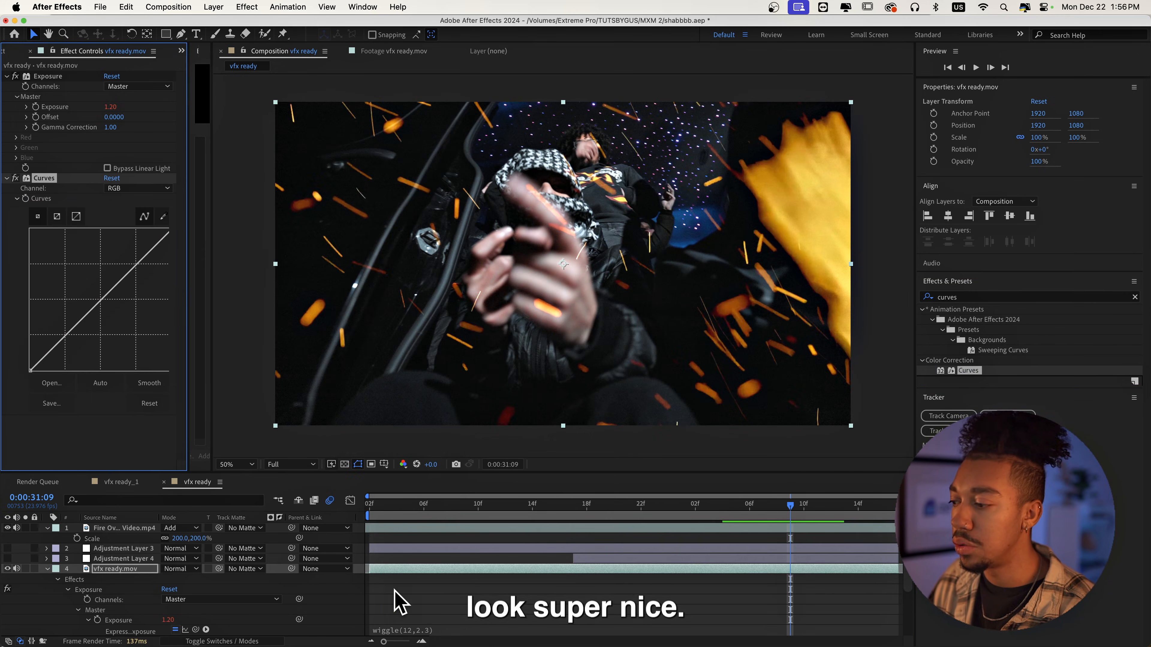
Step: Enable keyframing for Curves at 0:00:30:02 with the curve left straight, and widen the effect settings area
{"action": "left_click", "coordinate": [370, 509]}
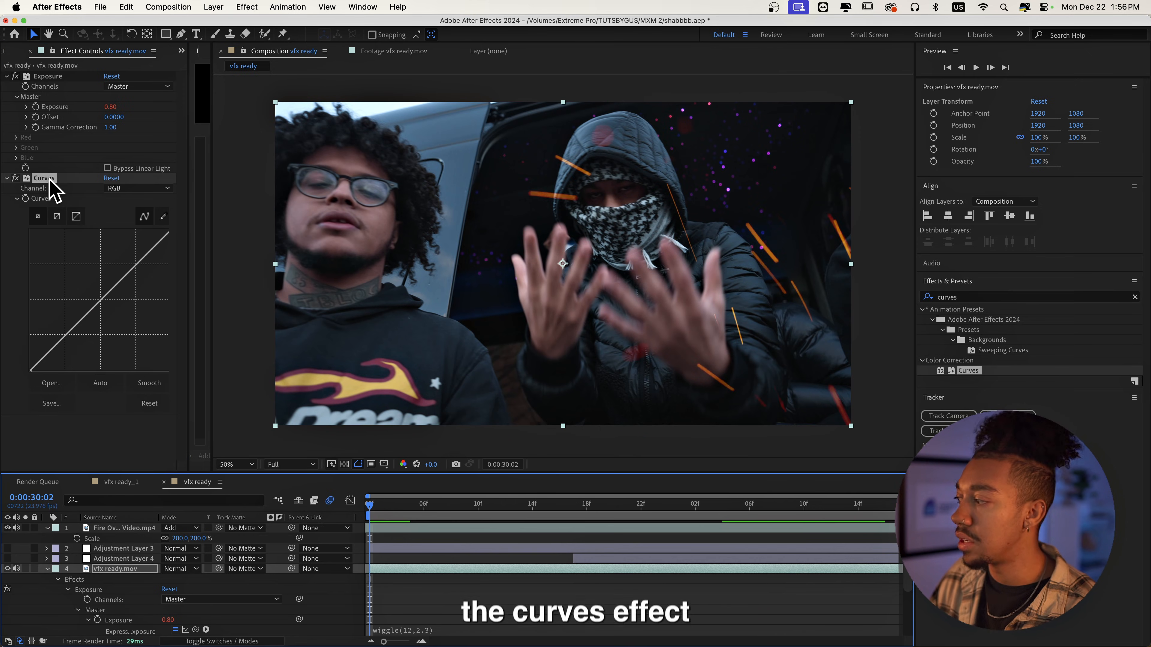
{"action": "left_click", "coordinate": [26, 199]}
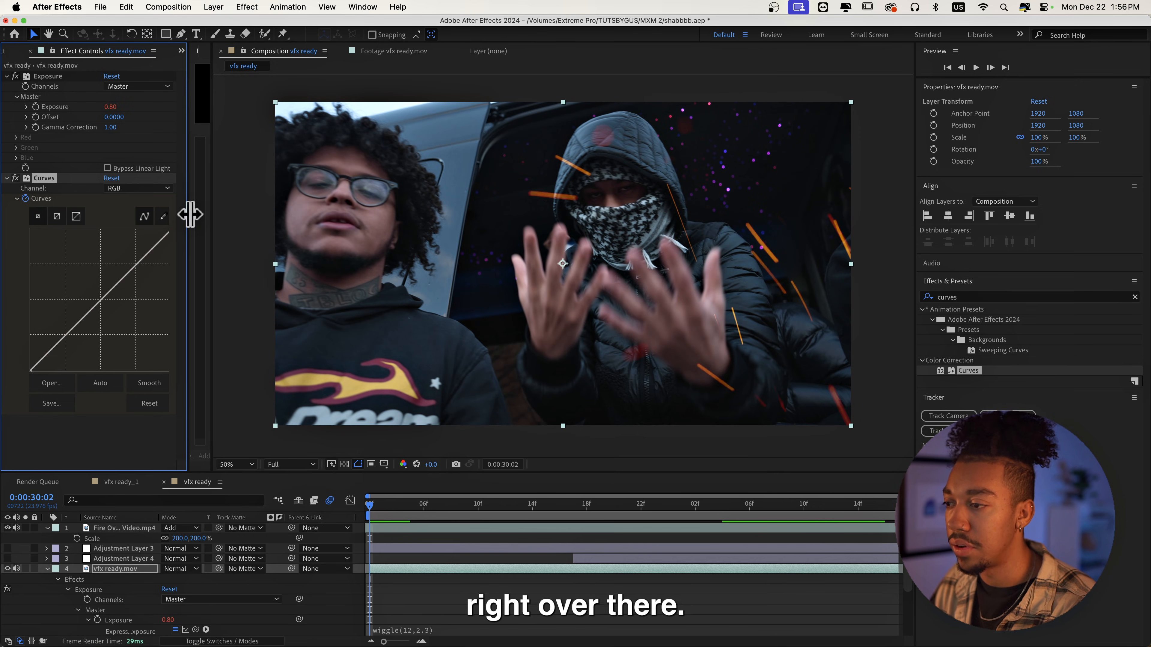
{"action": "left_click_drag", "start_coordinate": [190, 214], "coordinate": [220, 213]}
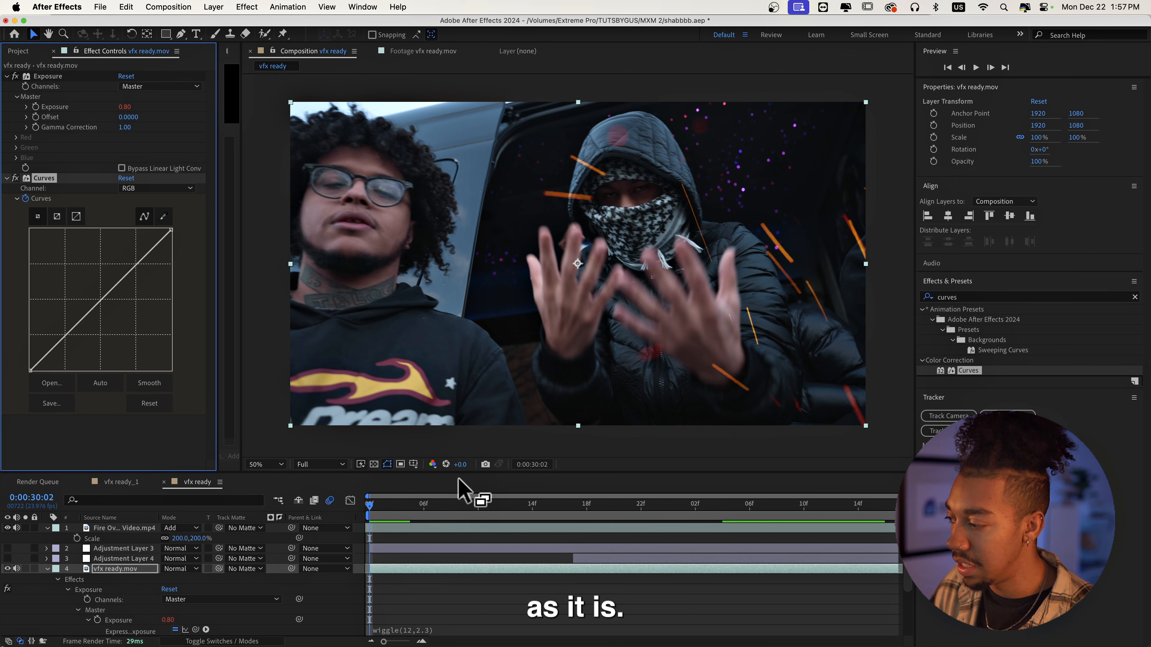
Step: At 0:00:30:22, solo the vfx ready.mov layer and bend its RGB curve into a steep S with lowered shadows and raised highlights
{"action": "left_click_drag", "start_coordinate": [399, 504], "coordinate": [641, 520]}
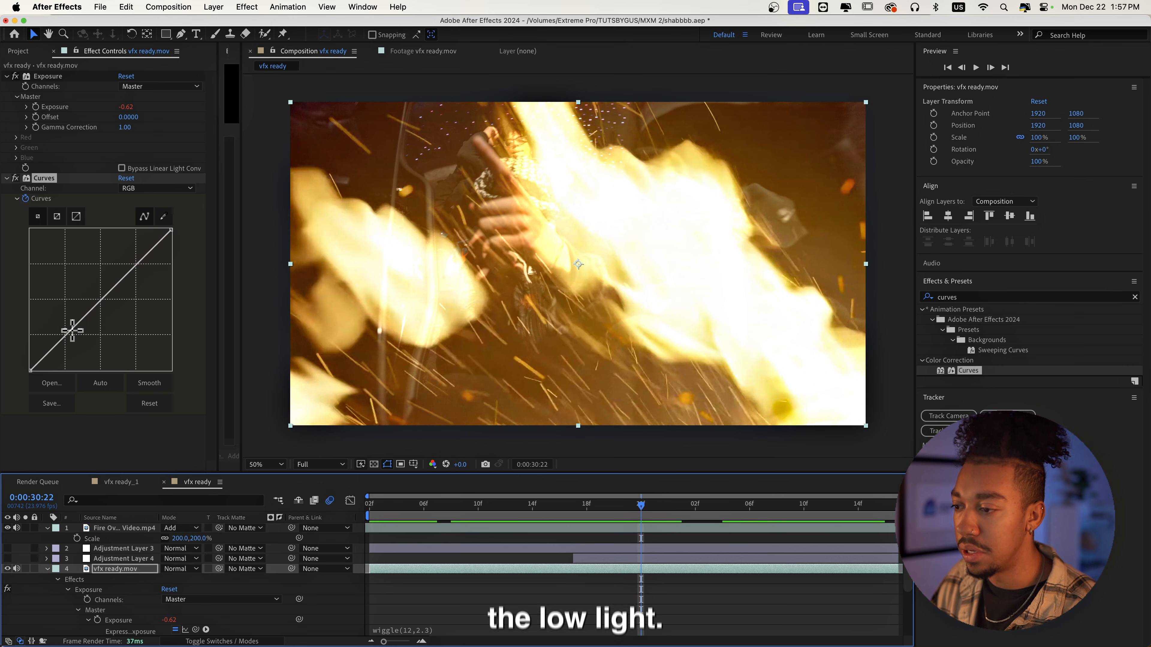
{"action": "left_click_drag", "start_coordinate": [70, 331], "coordinate": [96, 342]}
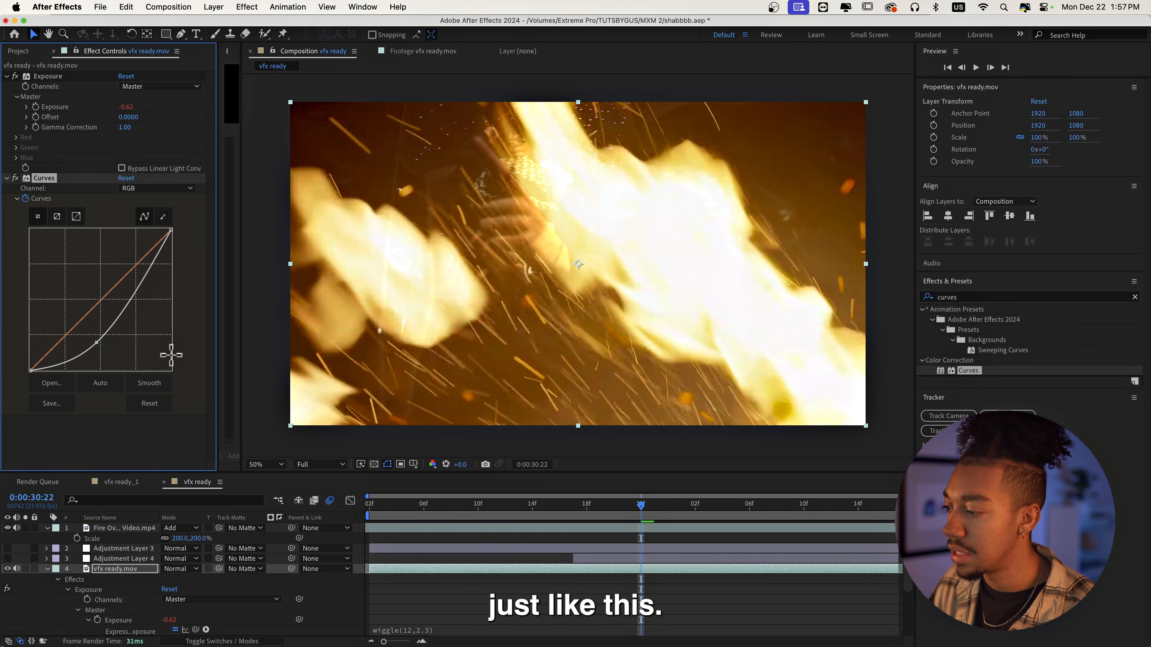
{"action": "left_click", "coordinate": [25, 570]}
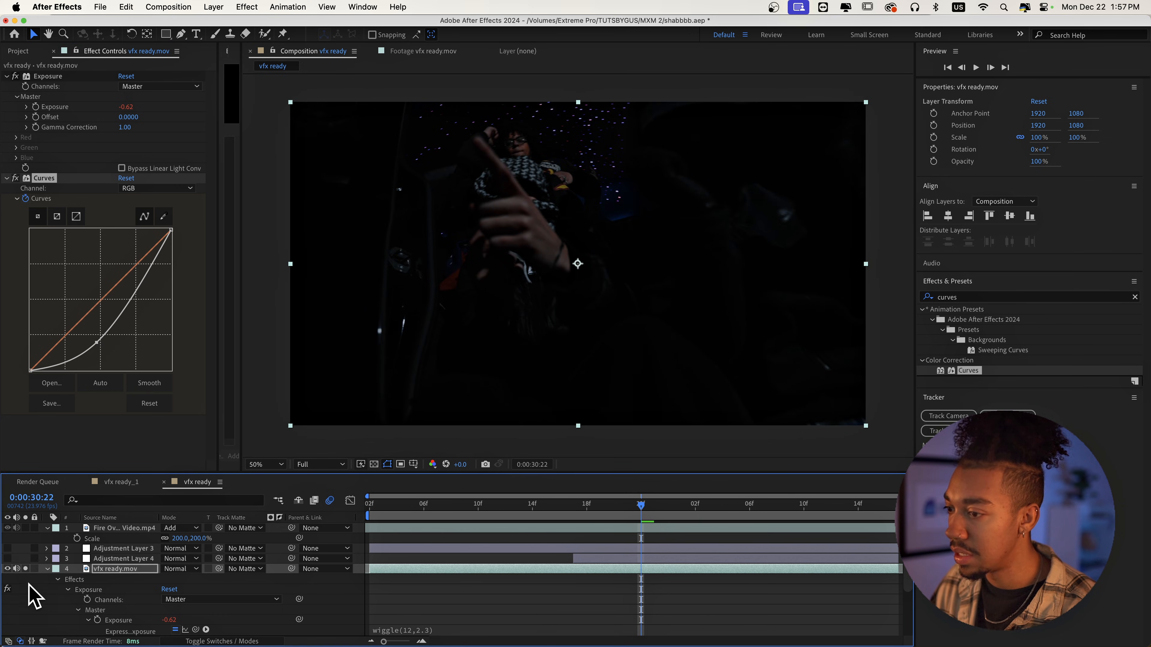
{"action": "mouse_move", "coordinate": [138, 293]}
{"action": "left_mouse_down"}
{"action": "mouse_move", "coordinate": [142, 304]}
{"action": "mouse_move", "coordinate": [121, 277]}
{"action": "left_mouse_up"}
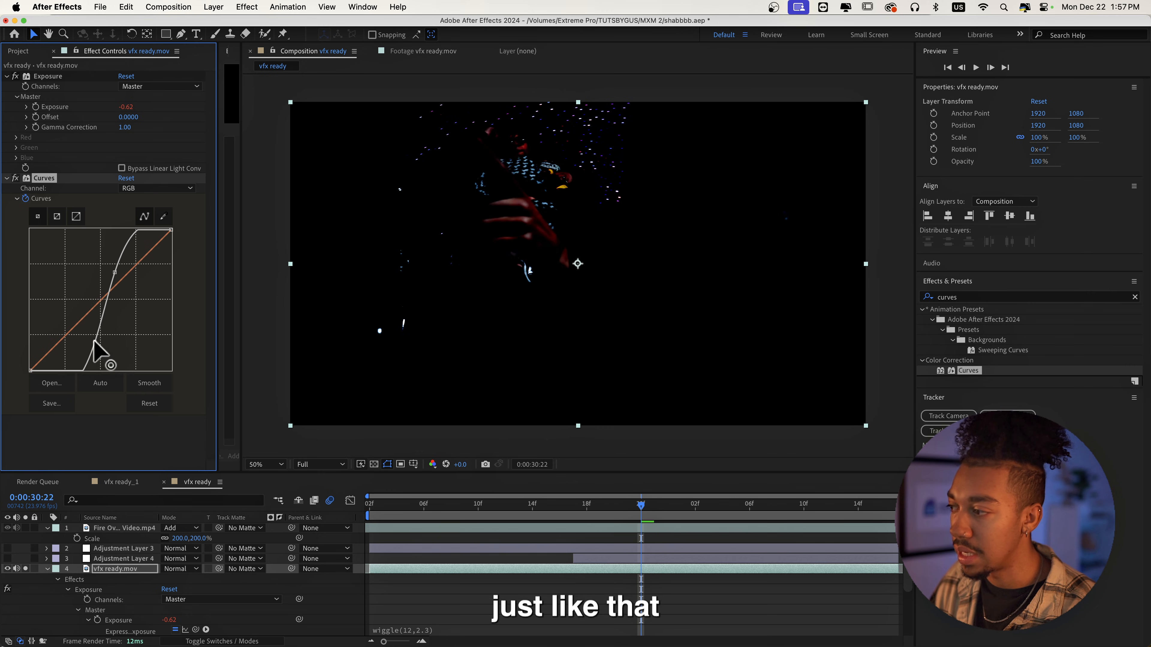
{"action": "left_click_drag", "start_coordinate": [95, 343], "coordinate": [91, 338]}
Step: Reveal the keyframes of the vfx ready.mov layer and move the S-curve keyframe two frames earlier, to about 0:00:30:20
{"action": "key", "text": "u"}
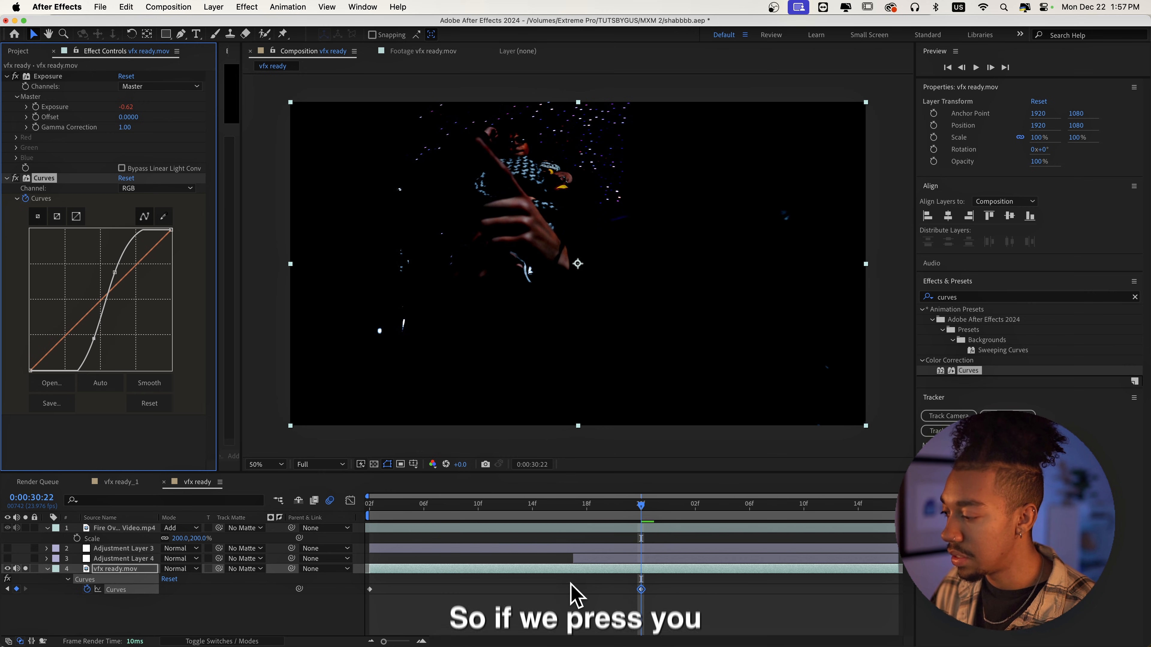
{"action": "key", "text": "u"}
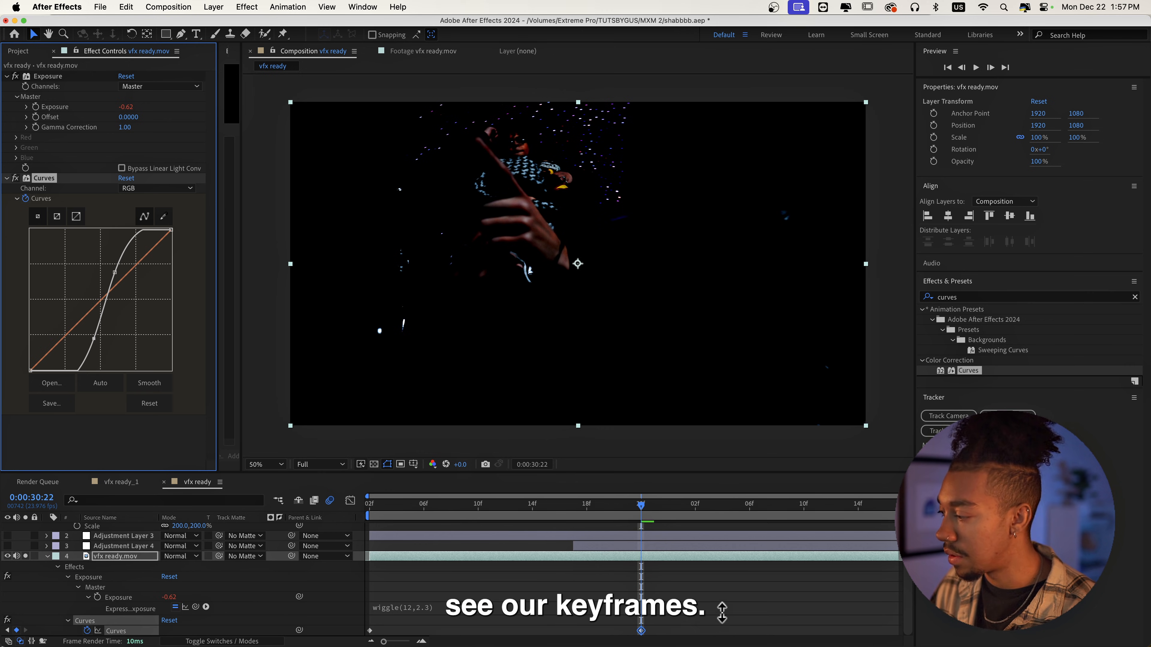
{"action": "left_click_drag", "start_coordinate": [641, 632], "coordinate": [622, 640]}
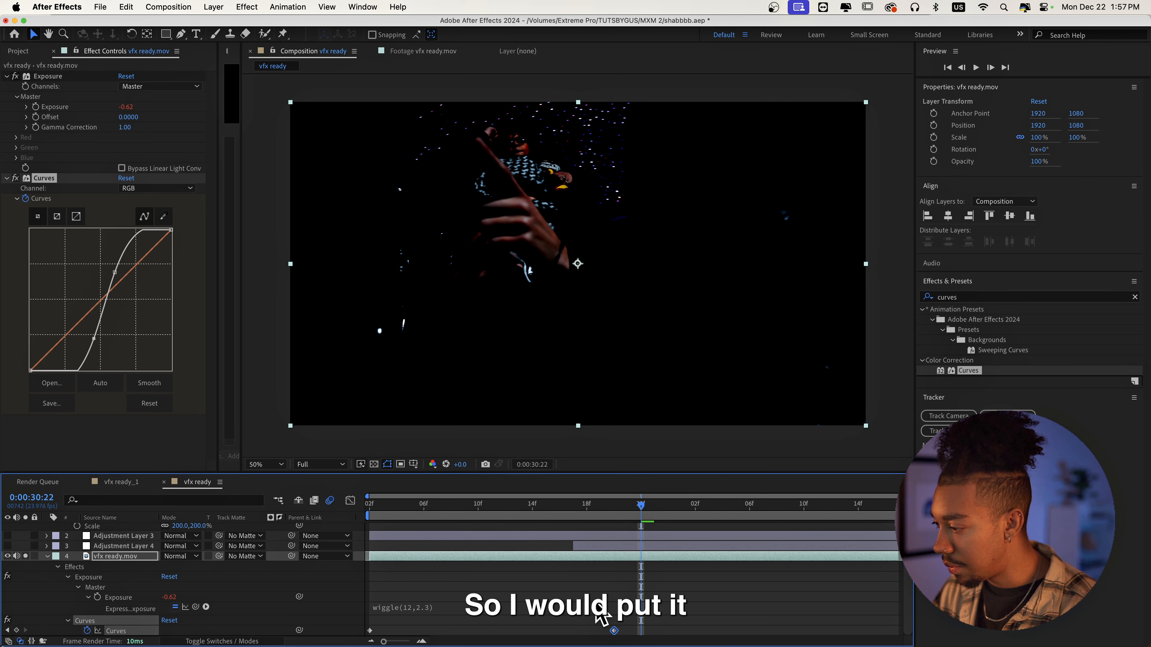
Step: Reset the Curves effect at 0:00:31:16 to add an ending keyframe, and preview the animation from 0:00:30:02
{"action": "left_click_drag", "start_coordinate": [559, 506], "coordinate": [885, 517]}
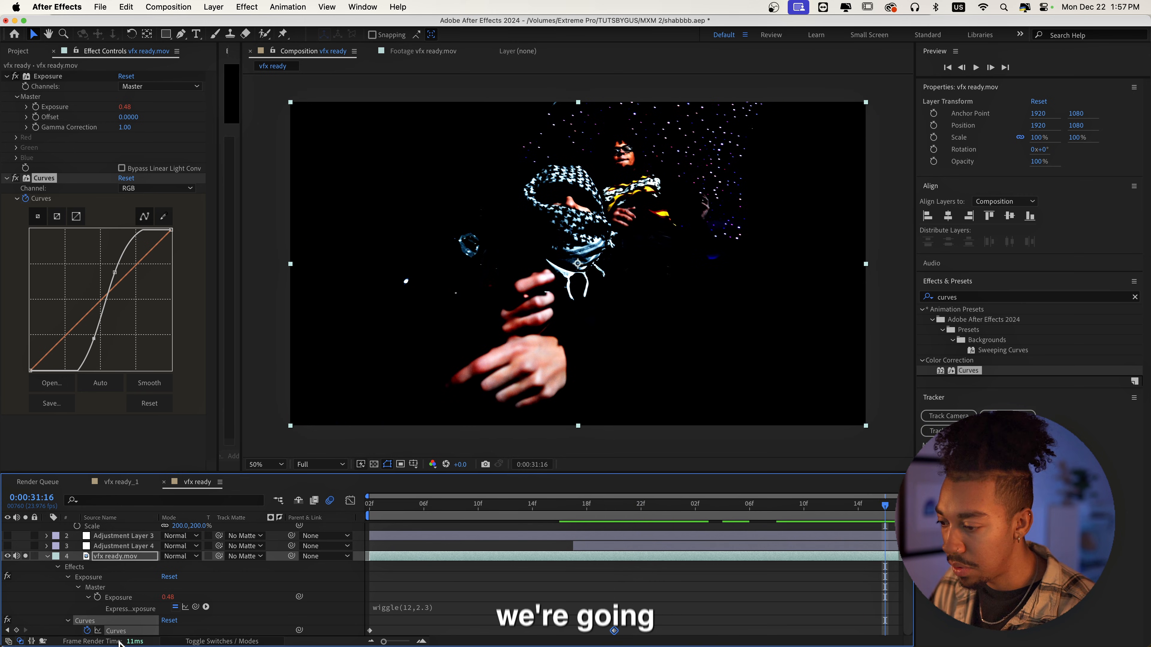
{"action": "left_click", "coordinate": [127, 178]}
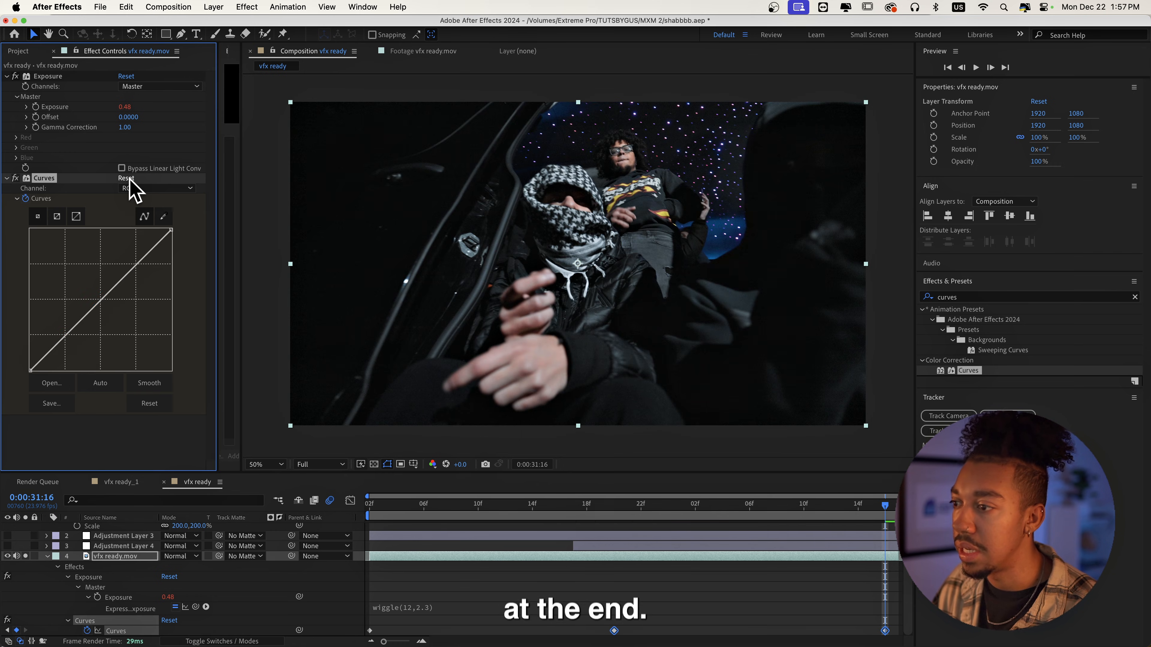
{"action": "left_click", "coordinate": [371, 506]}
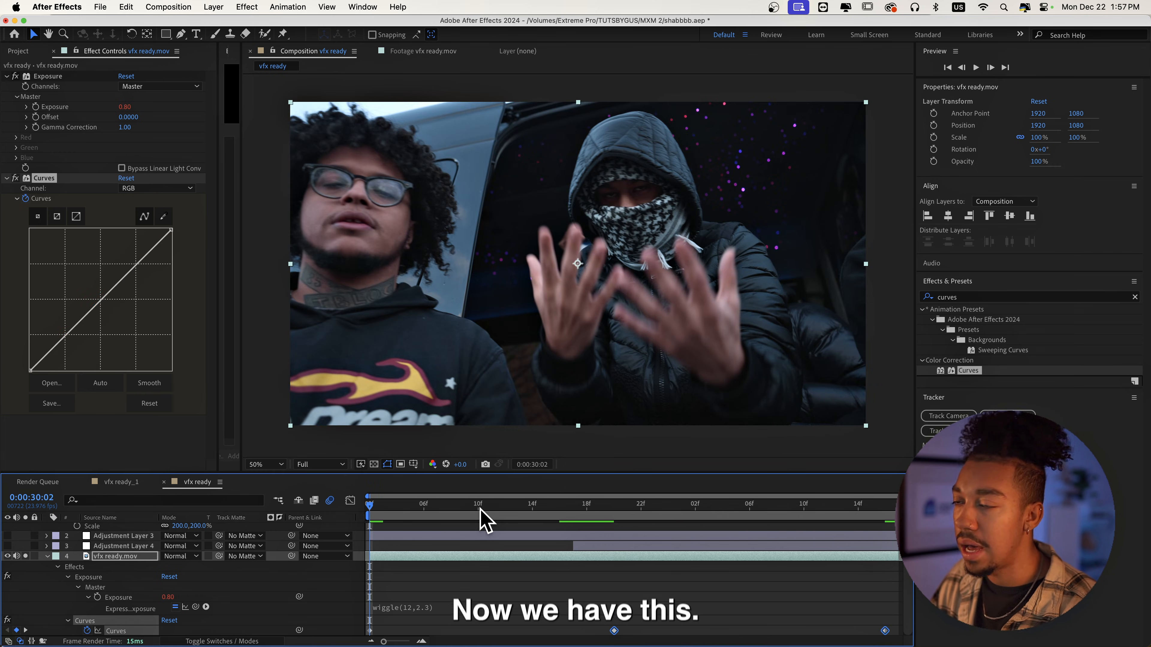
{"action": "key", "text": "space"}
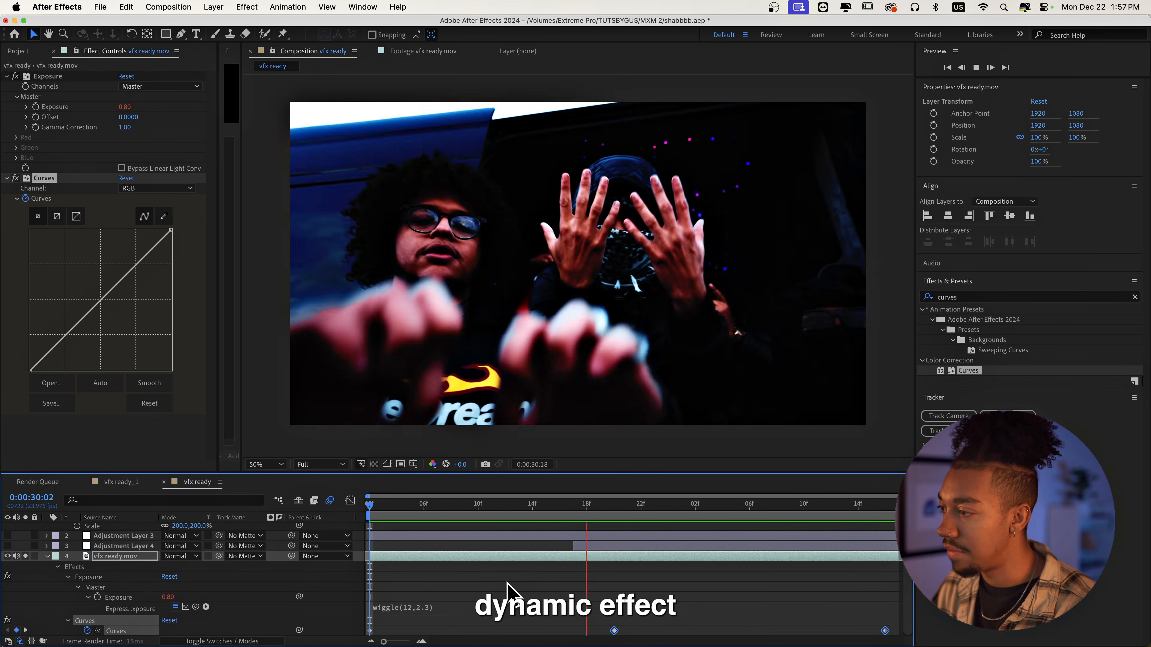
Step: Change the Exposure expression on vfx ready.mov to wiggle(12,2) and preview it from 0:00:30:02
{"action": "left_click", "coordinate": [422, 608]}
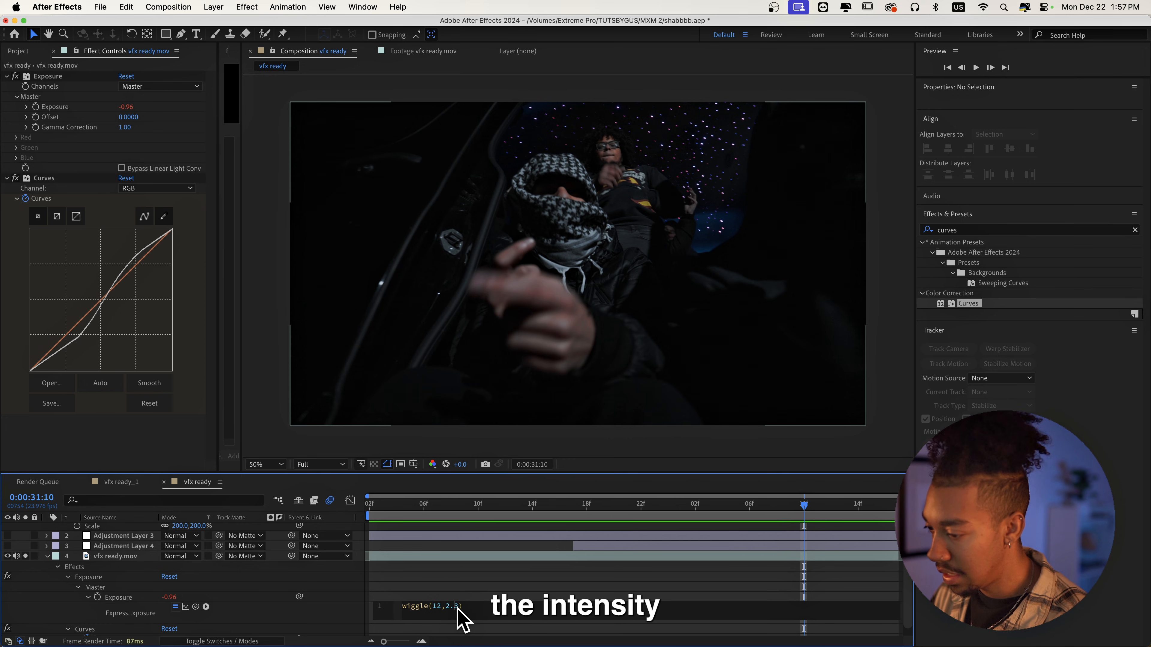
{"action": "left_click_drag", "start_coordinate": [401, 508], "coordinate": [303, 515]}
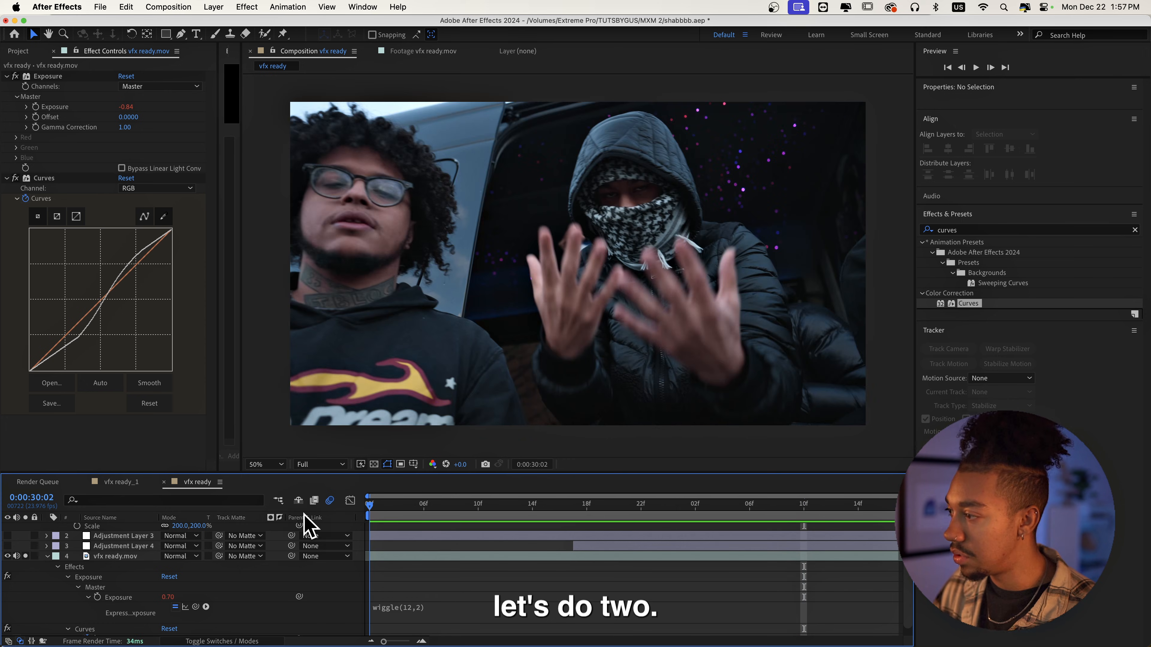
{"action": "key", "text": "space"}
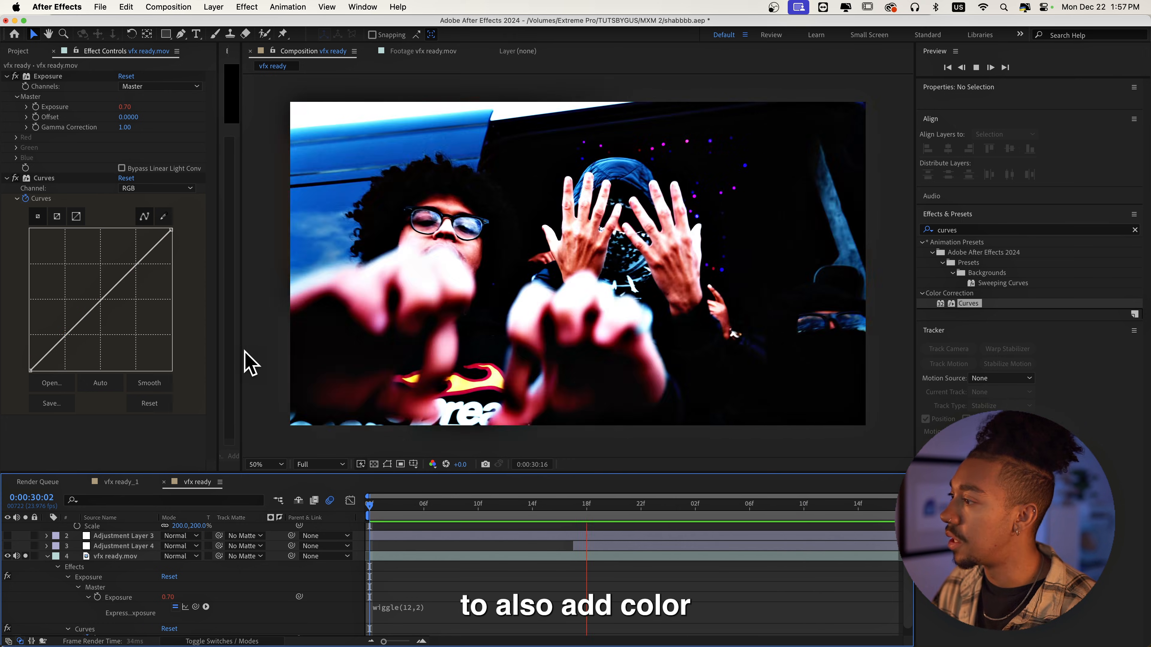
Step: Search the effects for "cc", and turn off solo on the vfx ready.mov layer to preview it with the fire overlay
{"action": "left_click", "coordinate": [1000, 229]}
{"action": "type", "text": "cc"}
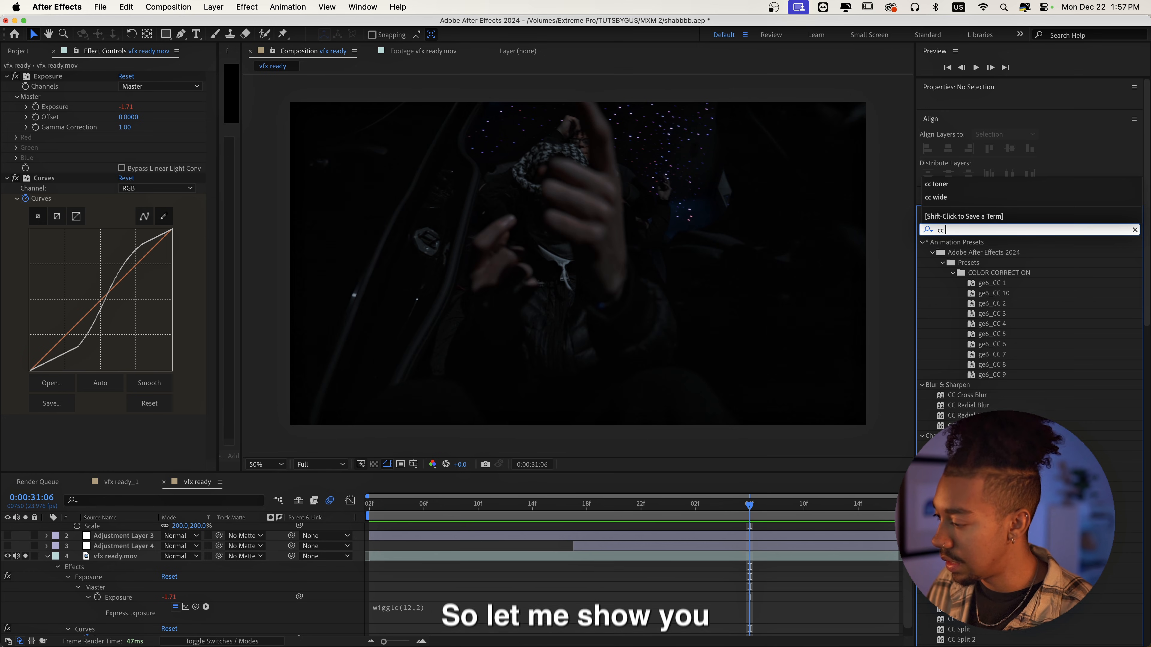
{"action": "left_click", "coordinate": [25, 556]}
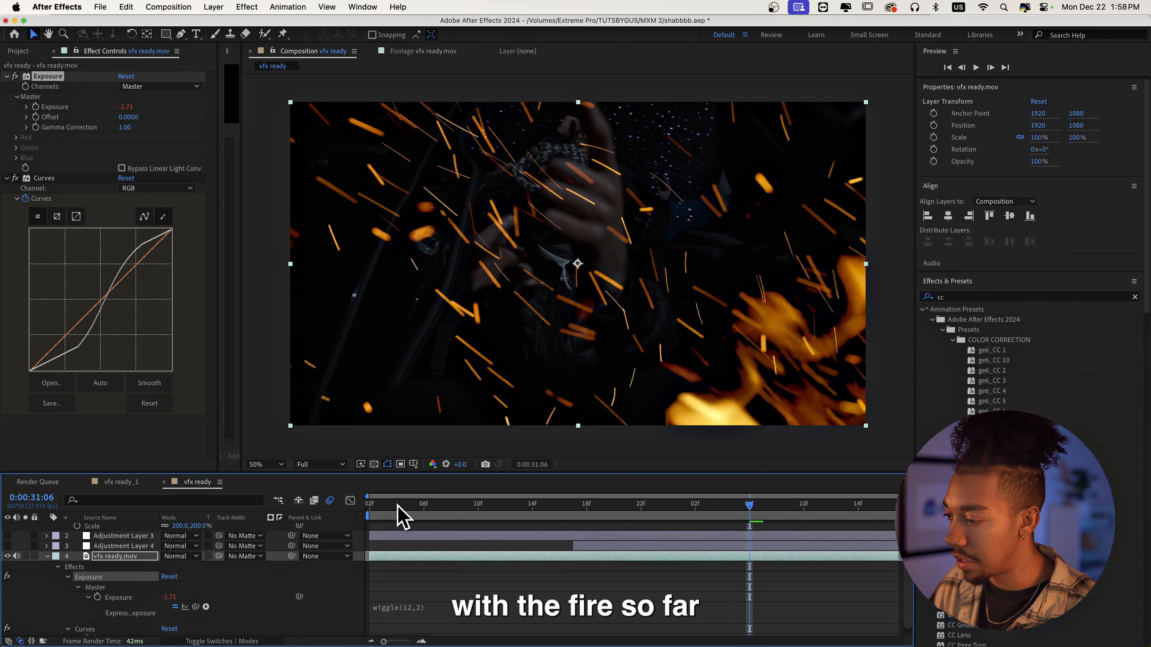
{"action": "key", "text": "space"}
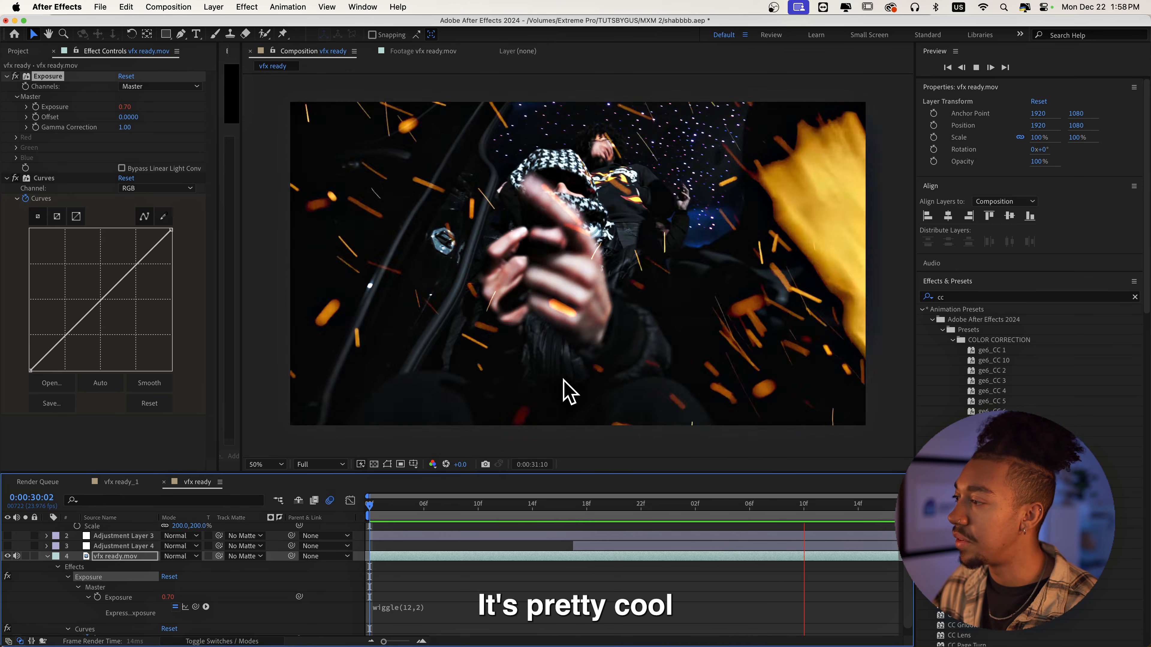
Step: Narrow the effects search to "cc tone" and apply CC Toner to the vfx ready.mov layer
{"action": "left_click", "coordinate": [952, 296]}
{"action": "type", "text": "ton"}
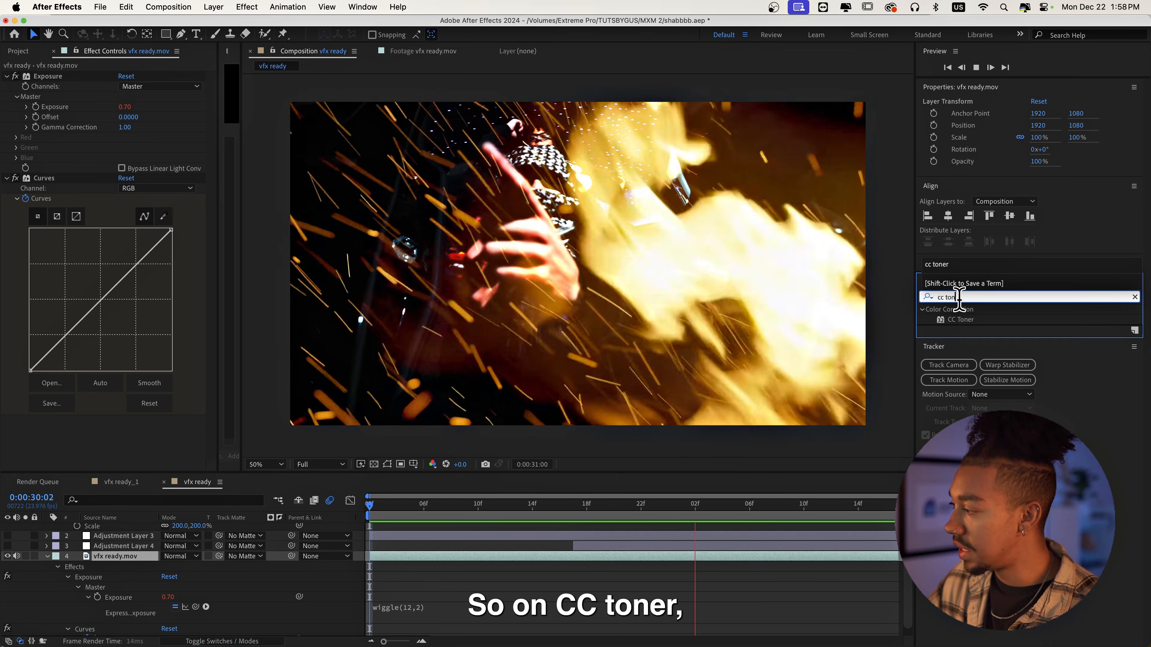
{"action": "type", "text": "e"}
{"action": "left_click_drag", "start_coordinate": [961, 319], "coordinate": [105, 358]}
{"action": "key", "text": "space"}
Step: Set the CC Toner midtones on the vfx ready.mov layer to red FF1728, checking the colour at 0:00:30:22
{"action": "left_click", "coordinate": [123, 435]}
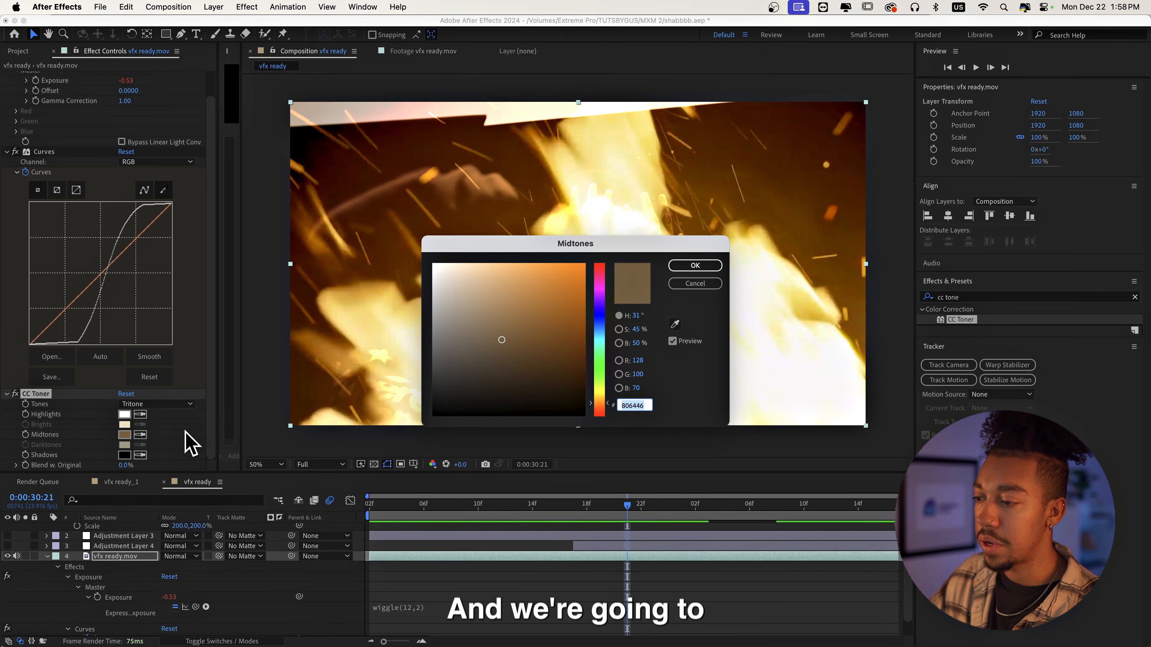
{"action": "key", "text": "Escape"}
{"action": "mouse_move", "coordinate": [627, 505]}
{"action": "left_mouse_down"}
{"action": "mouse_move", "coordinate": [615, 505]}
{"action": "mouse_move", "coordinate": [641, 507]}
{"action": "left_mouse_up"}
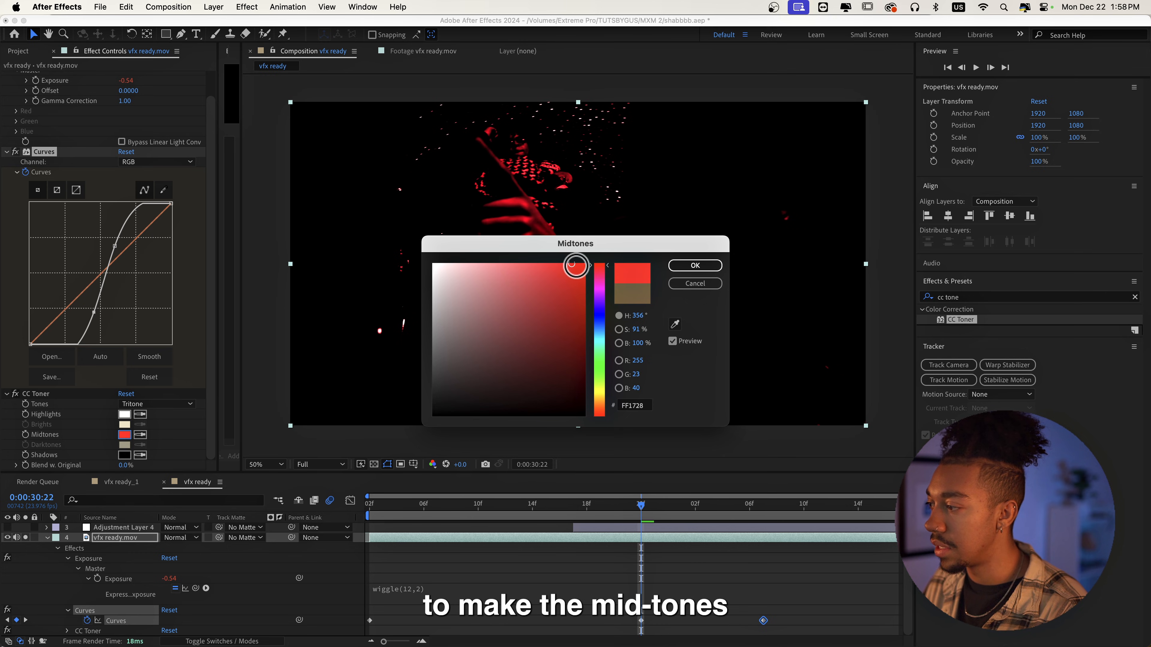
{"action": "left_click", "coordinate": [695, 266]}
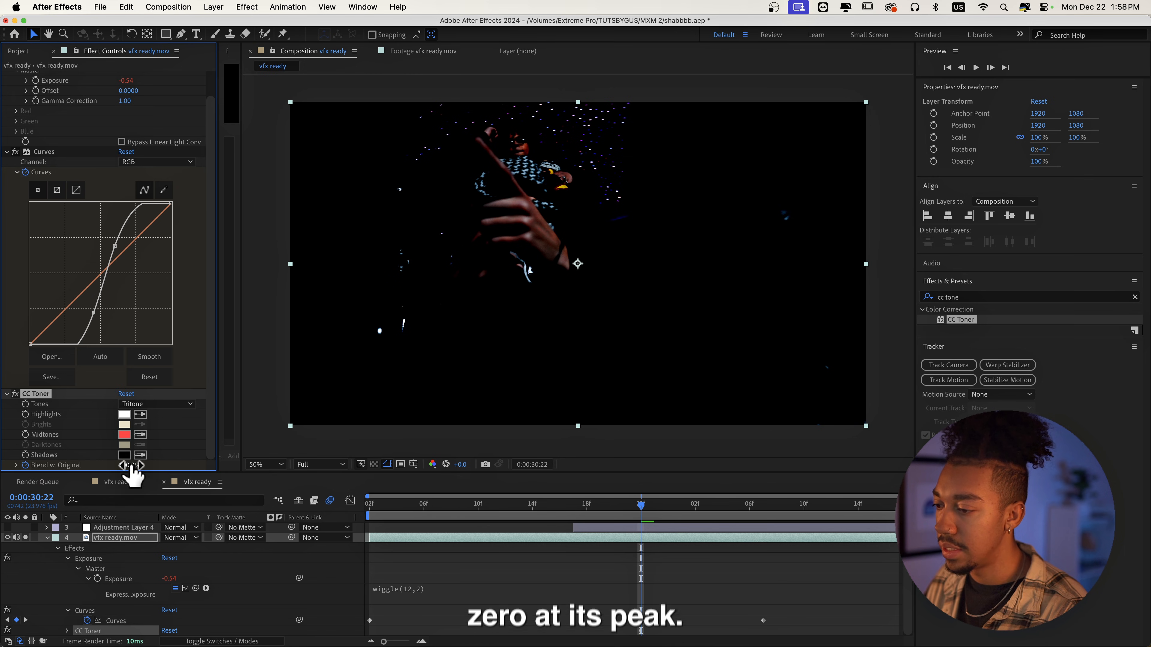
Step: Keyframe CC Toner's Blend w. Original on vfx ready.mov at 100% on 0:00:30:02, 0% on 0:00:30:22 and 100% on 0:00:31:07, and preview it
{"action": "left_click_drag", "start_coordinate": [538, 503], "coordinate": [118, 511]}
{"action": "key", "text": "space"}
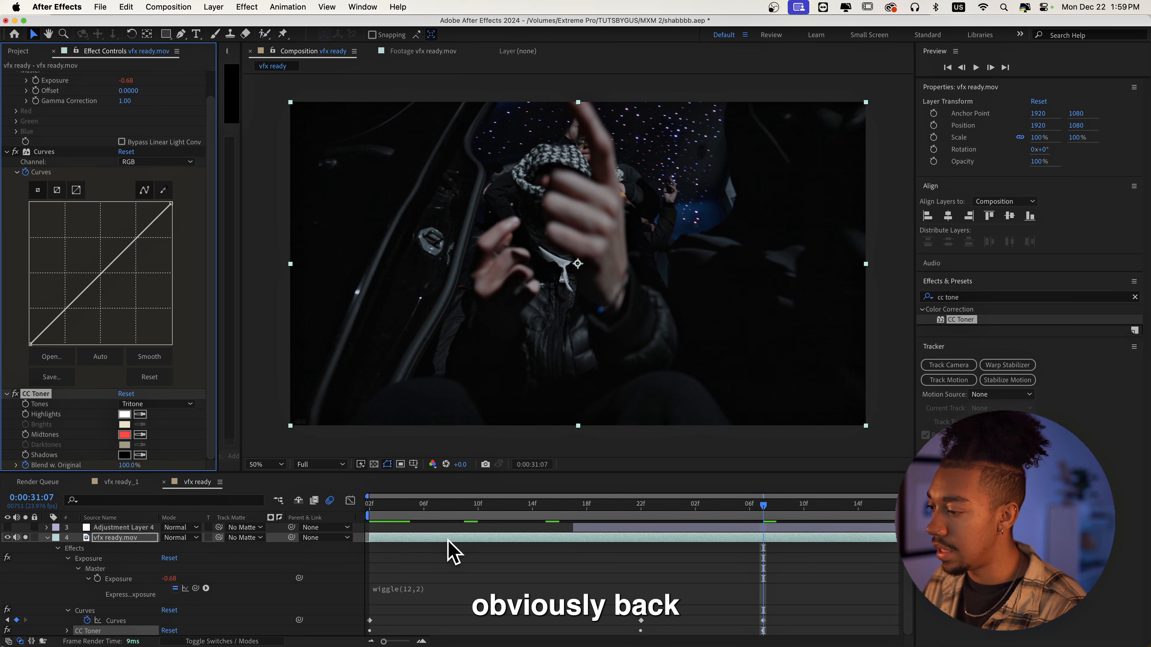
{"action": "left_click_drag", "start_coordinate": [392, 514], "coordinate": [278, 521]}
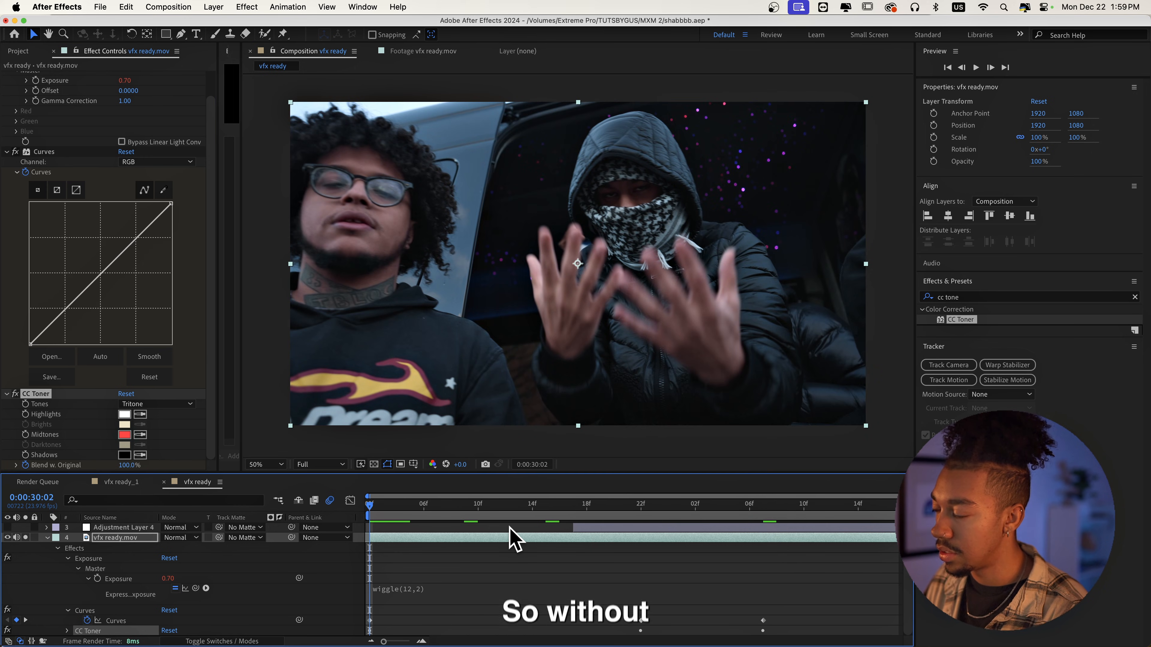
{"action": "key", "text": "space"}
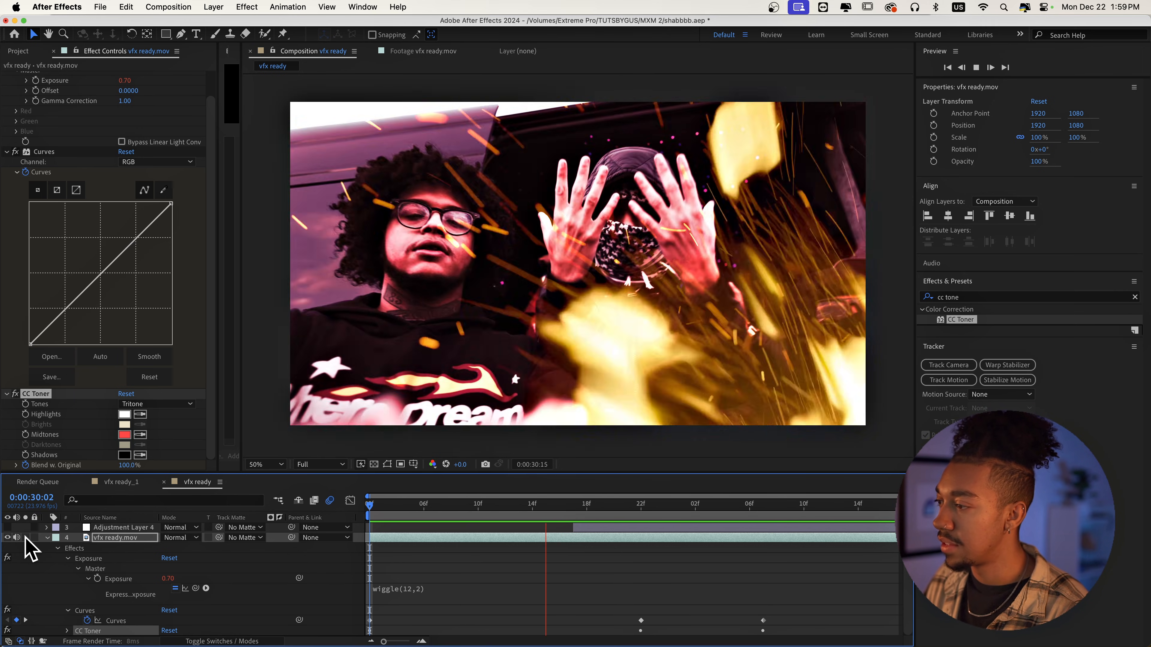
Step: Apply CC Toner to the Fire Overlay layer and set its midtones to red FF0A0A
{"action": "scroll", "coordinate": [508, 566], "scroll_direction": "up", "scroll_amount": 3}
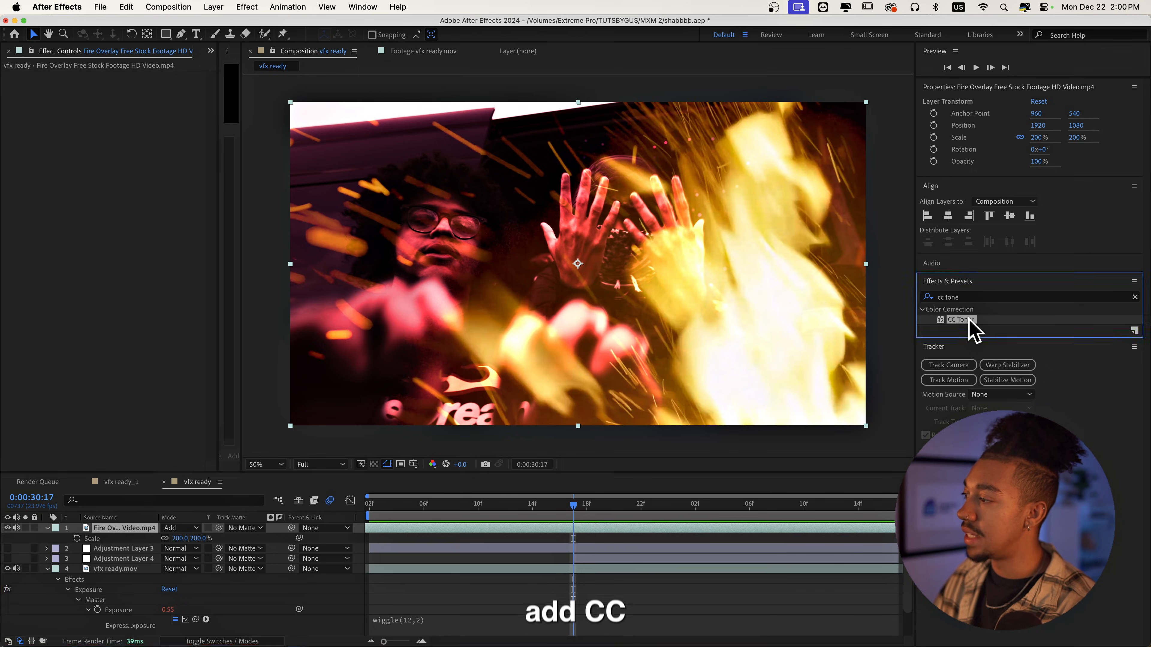
{"action": "double_click", "coordinate": [960, 320]}
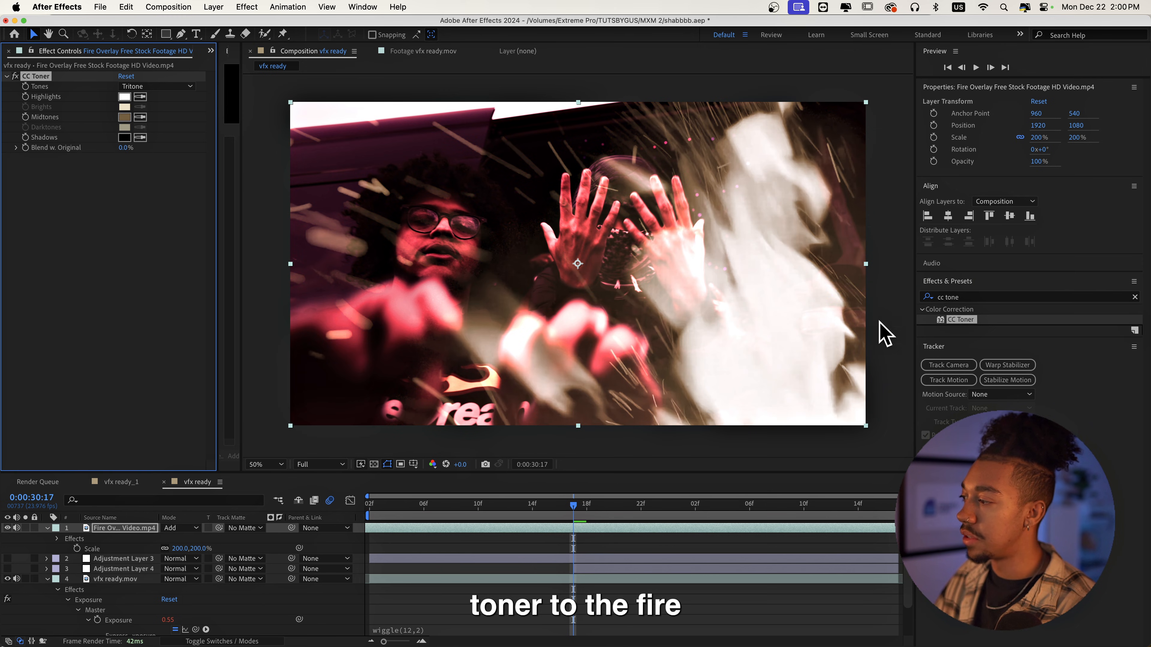
{"action": "left_click", "coordinate": [120, 117]}
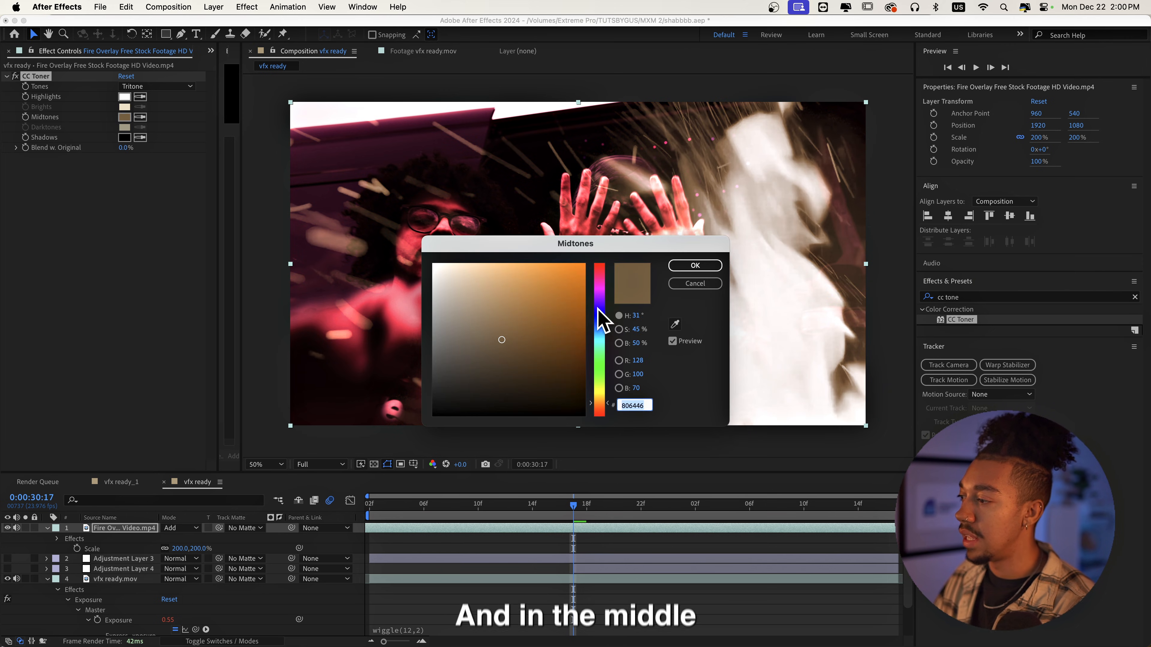
{"action": "left_click_drag", "start_coordinate": [594, 318], "coordinate": [605, 251]}
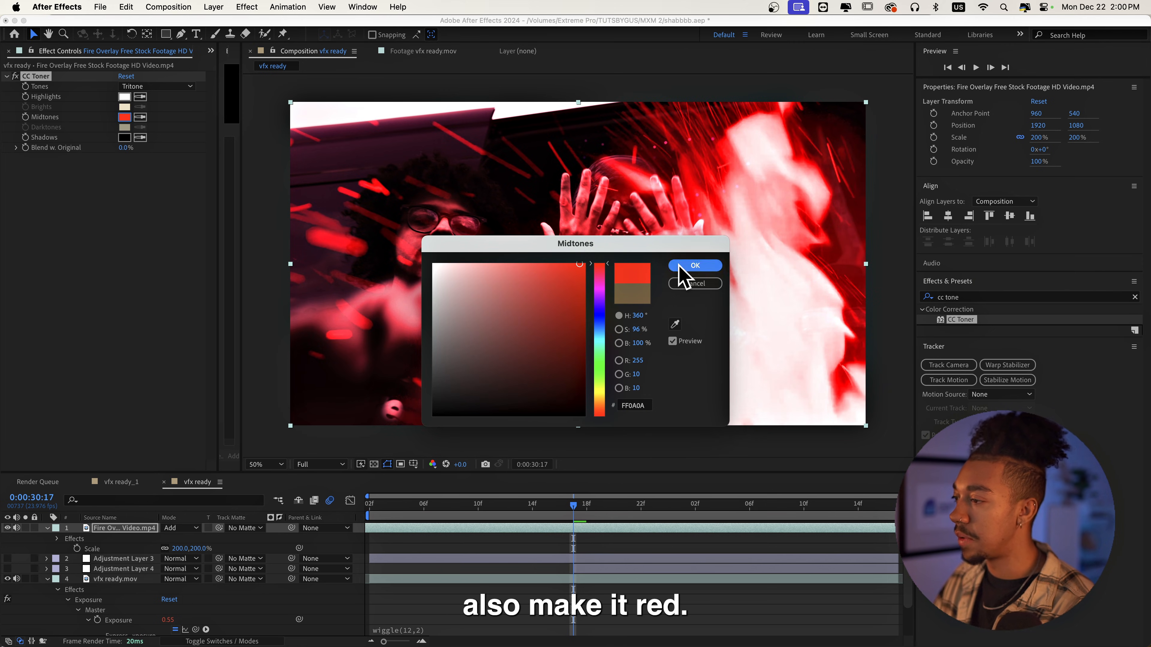
{"action": "left_click", "coordinate": [681, 268]}
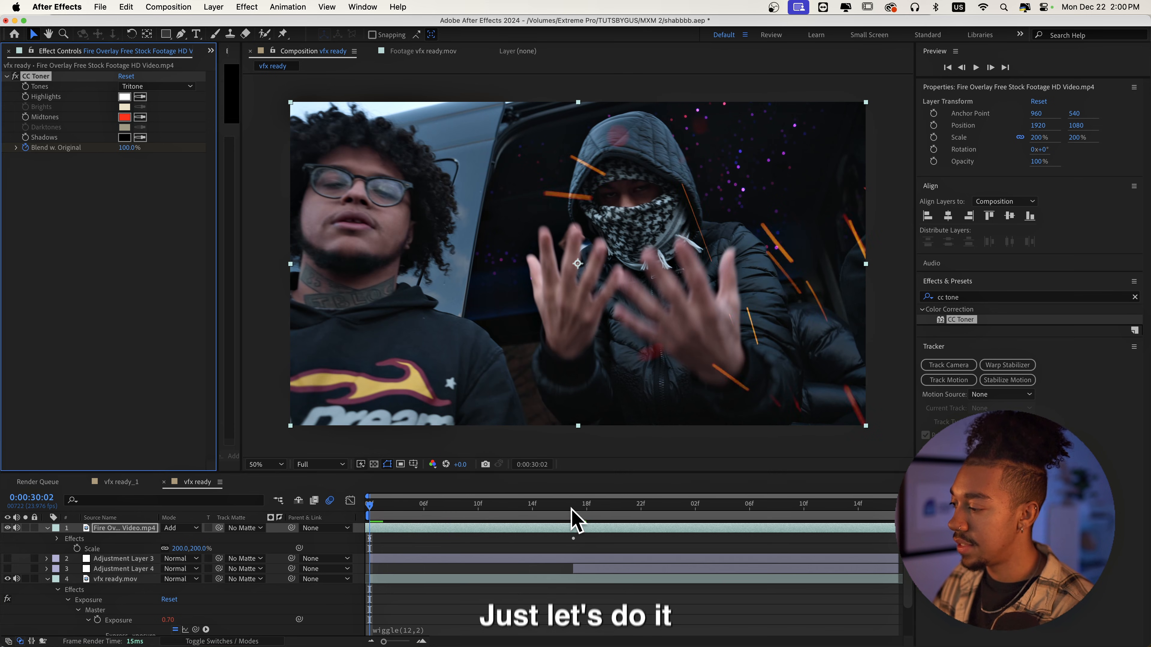
Step: Keyframe the Fire Overlay's Blend w. Original at 100% on 0:00:30:02, 0% on 0:00:30:17 and 100% on 0:00:31:09, and preview it
{"action": "left_click_drag", "start_coordinate": [573, 514], "coordinate": [790, 517]}
{"action": "left_click_drag", "start_coordinate": [125, 148], "coordinate": [271, 172]}
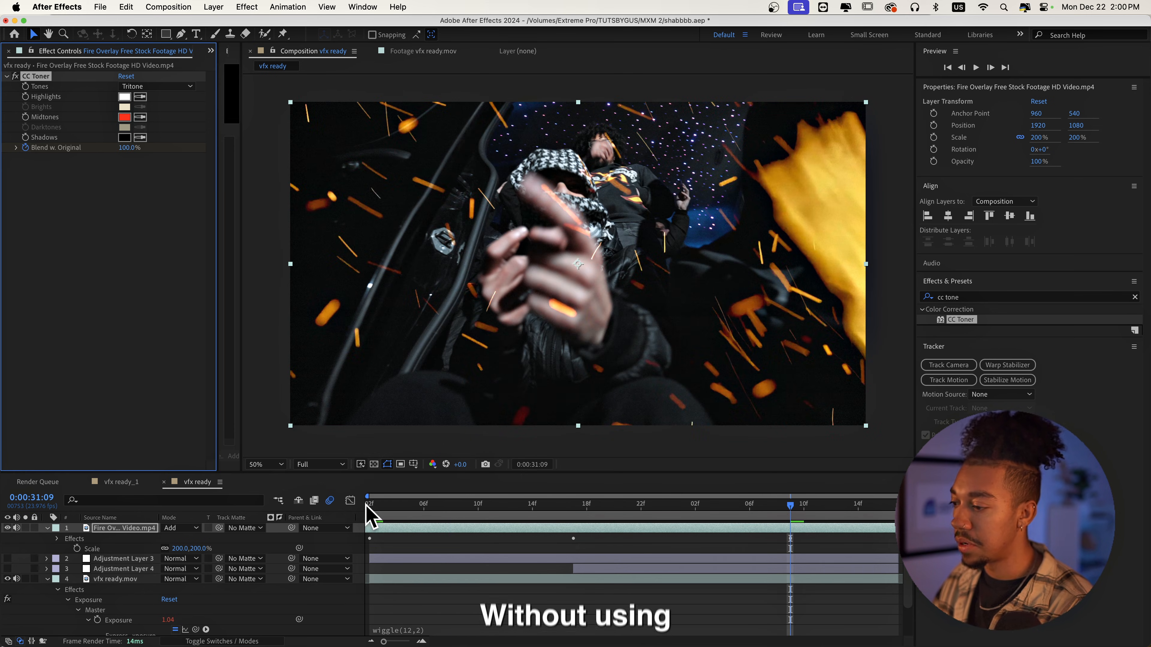
{"action": "left_click", "coordinate": [367, 506]}
{"action": "key", "text": "space"}
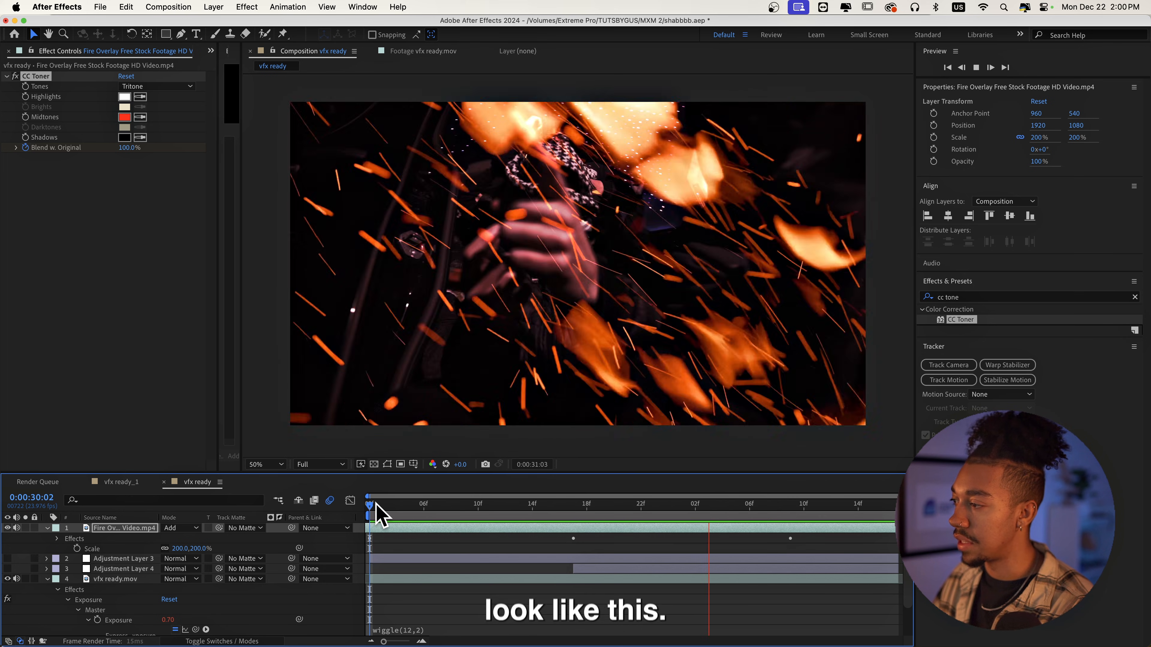
Step: Reveal the Fire Overlay's Blend w. Original keyframes, apply Easy Ease to all three, and preview the animation
{"action": "key", "text": "u"}
{"action": "left_click_drag", "start_coordinate": [811, 546], "coordinate": [479, 559]}
{"action": "left_click_drag", "start_coordinate": [380, 562], "coordinate": [368, 562]}
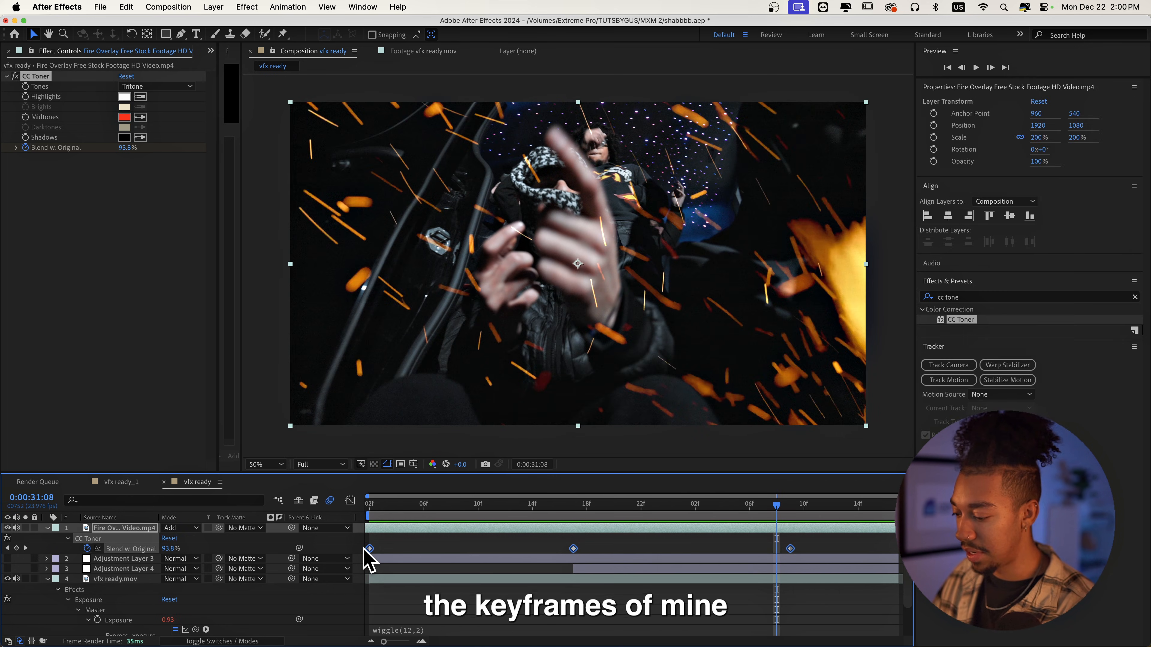
{"action": "left_click_drag", "start_coordinate": [384, 506], "coordinate": [325, 513]}
{"action": "key", "text": "space"}
Step: Try blue 0A87FF as the CC Toner midtones colour on the Fire Overlay layer
{"action": "left_click_drag", "start_coordinate": [573, 506], "coordinate": [792, 511]}
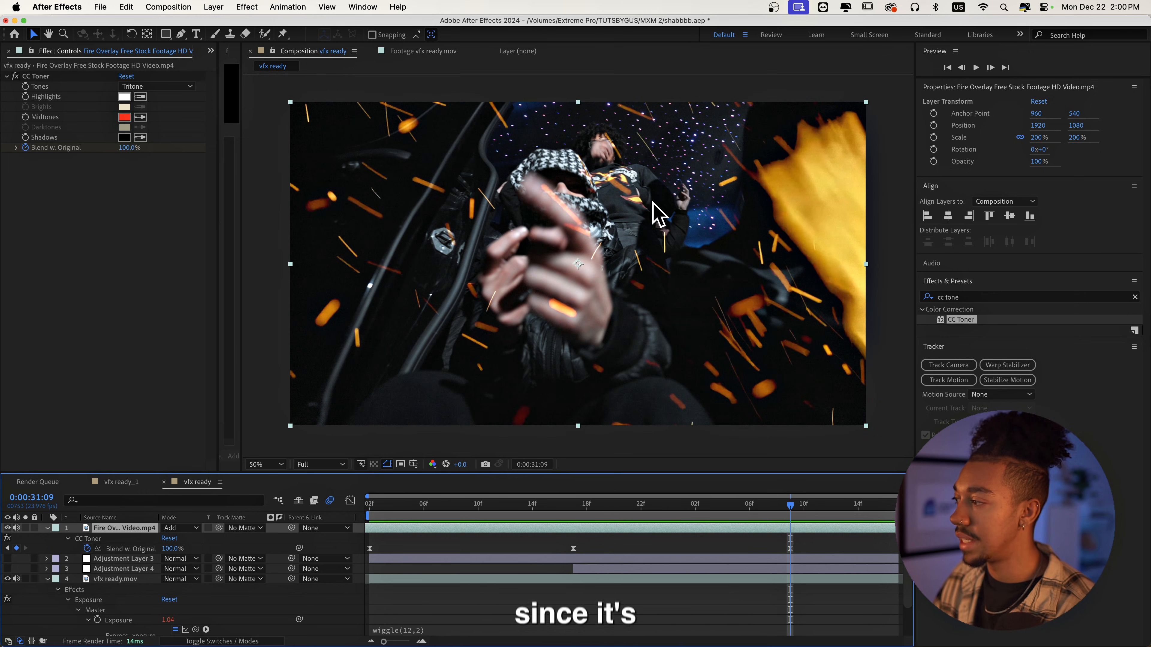
{"action": "left_click", "coordinate": [123, 117]}
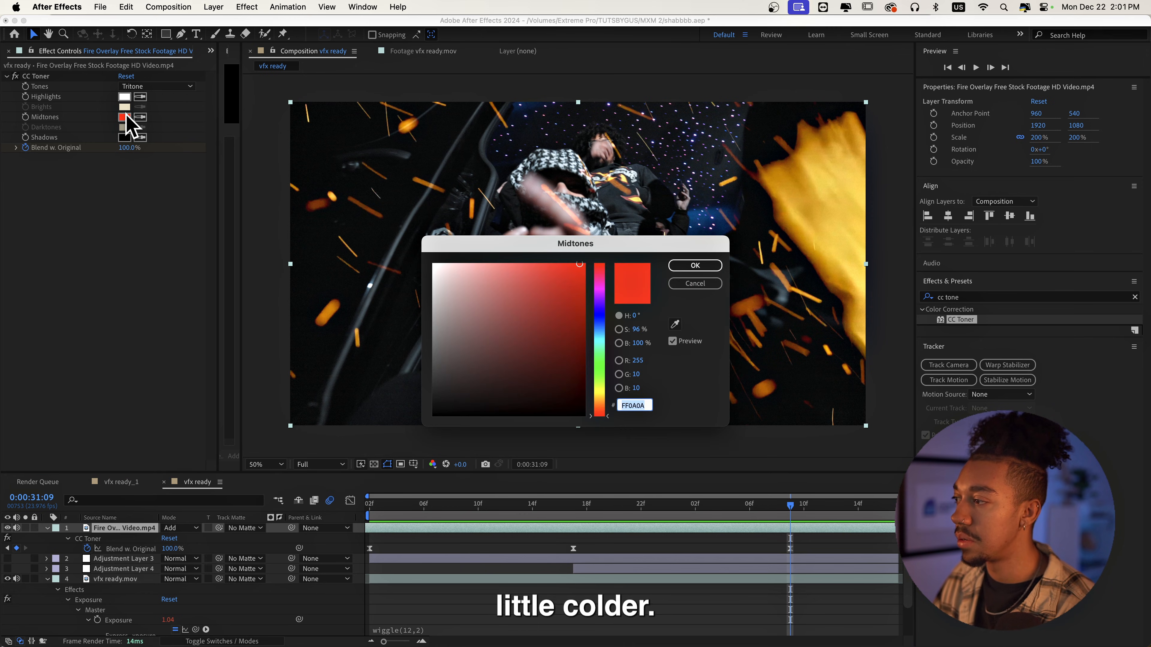
{"action": "left_click_drag", "start_coordinate": [539, 247], "coordinate": [399, 299]}
{"action": "left_click", "coordinate": [460, 386]}
{"action": "left_click_drag", "start_coordinate": [459, 386], "coordinate": [461, 371]}
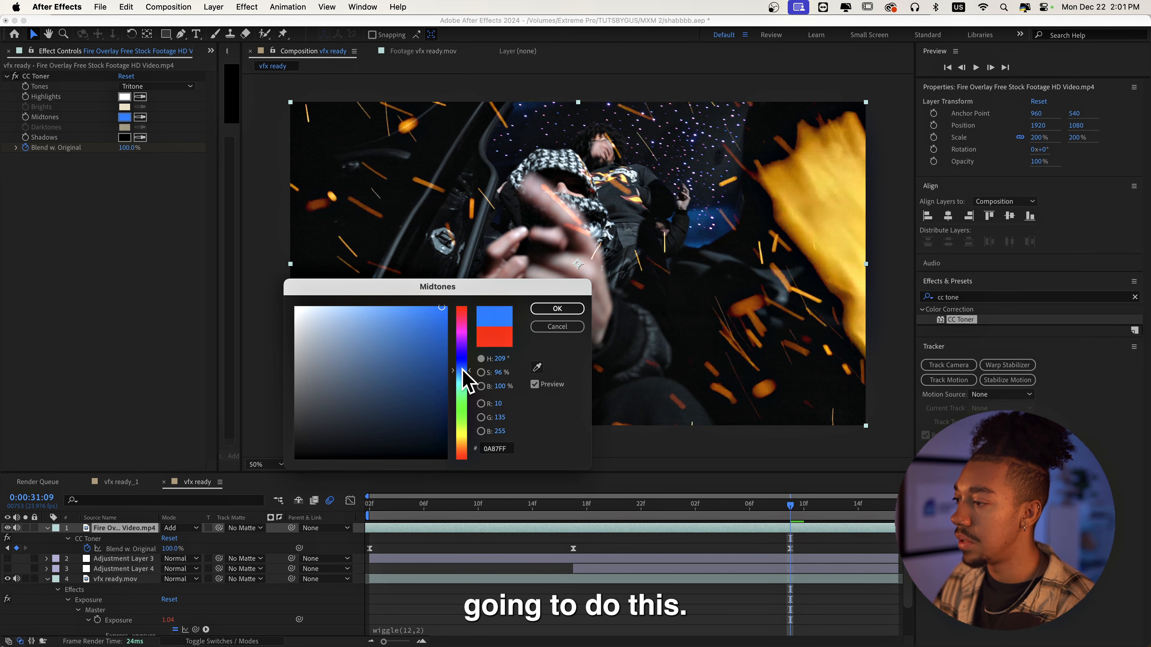
{"action": "key", "text": "Escape"}
Step: Preview the red fire effect, and add a new adjustment layer above the Fire Overlay with the time at 0:00:30:16
{"action": "key", "text": "space"}
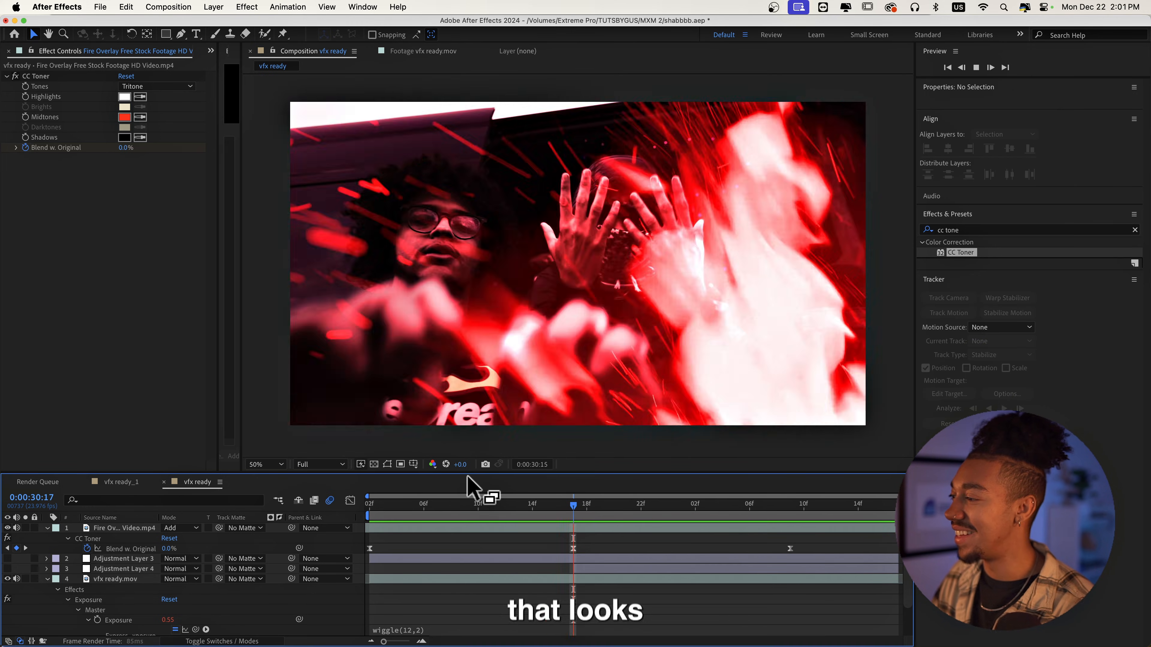
{"action": "left_click", "coordinate": [560, 504]}
{"action": "key", "text": "super+alt+y"}
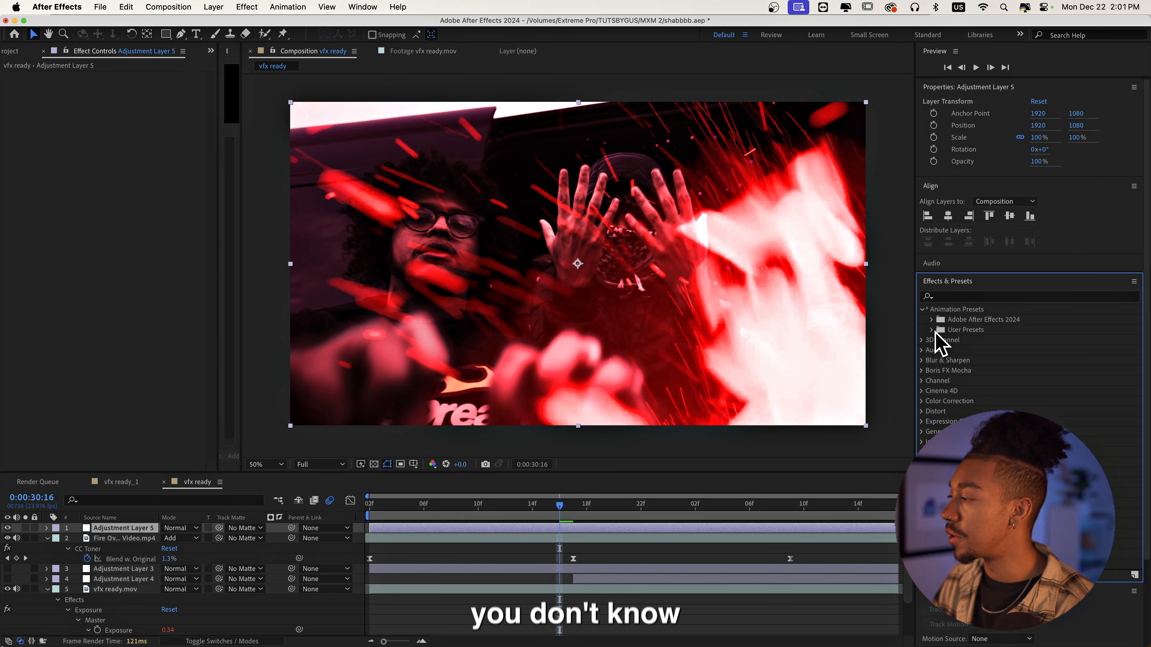
Step: Look through the NEW WAVE FX V2 folder in the user presets for an effect suited to the adjustment layer
{"action": "left_click", "coordinate": [931, 331]}
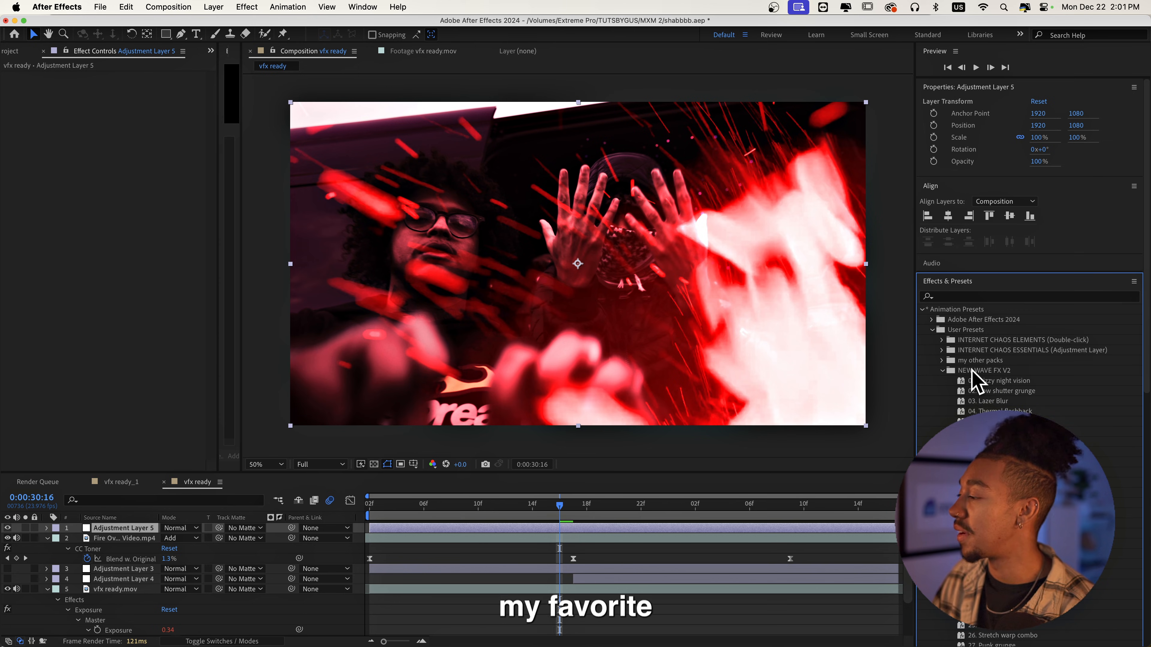
{"action": "scroll", "coordinate": [971, 381], "scroll_direction": "down", "scroll_amount": 5}
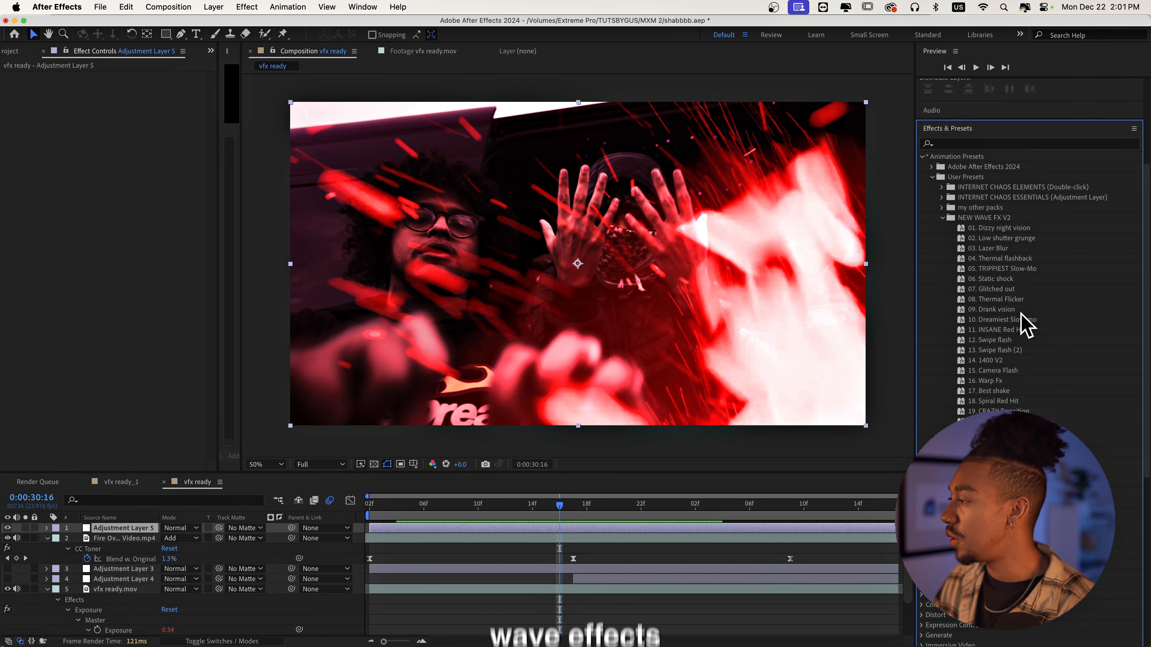
{"action": "left_click", "coordinate": [992, 350]}
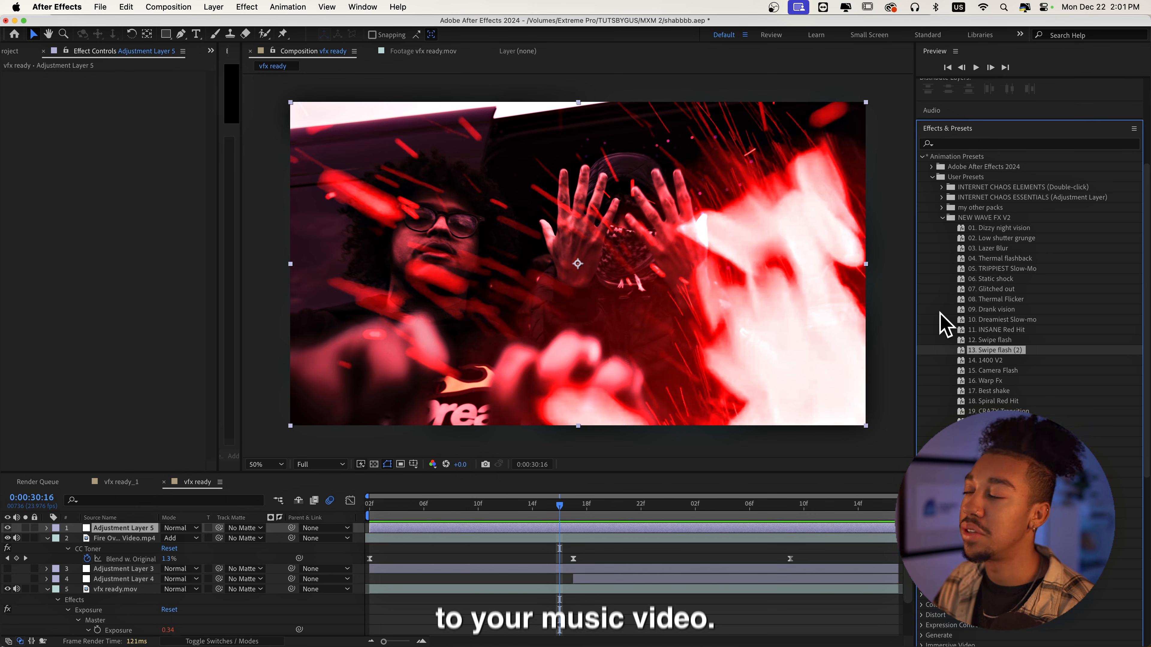
{"action": "left_click", "coordinate": [943, 218]}
{"action": "left_click", "coordinate": [942, 227]}
{"action": "scroll", "coordinate": [994, 238], "scroll_direction": "down", "scroll_amount": 5}
{"action": "scroll", "coordinate": [1001, 170], "scroll_direction": "up", "scroll_amount": 3}
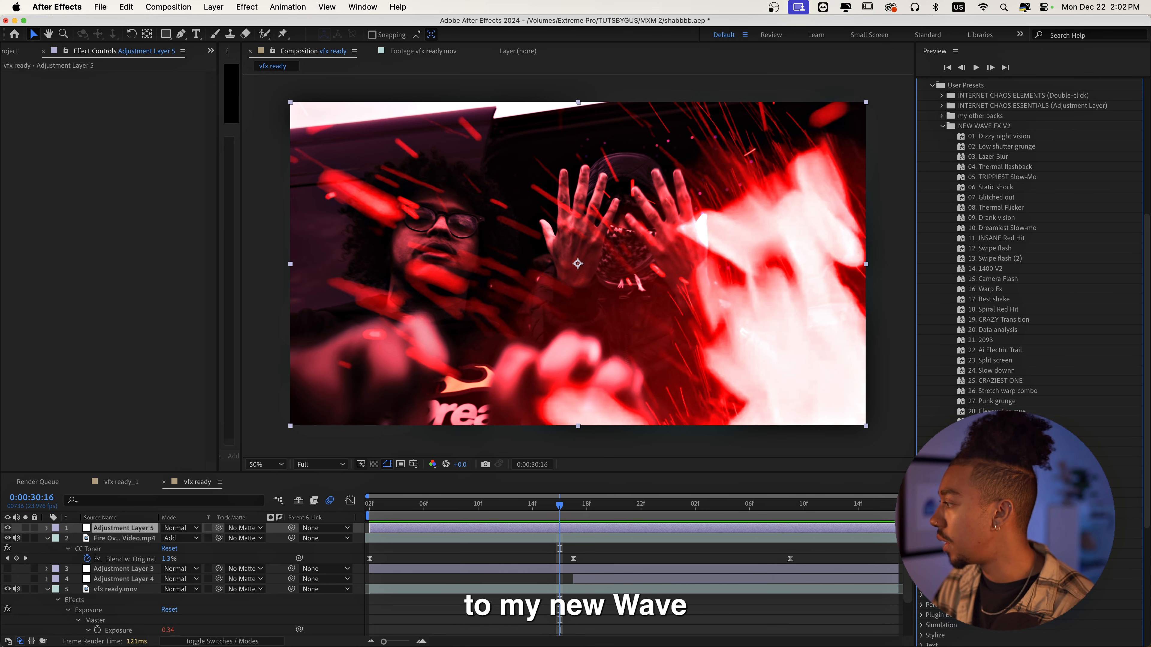
{"action": "scroll", "coordinate": [1042, 272], "scroll_direction": "up", "scroll_amount": 1}
Step: Apply the "11. INSANE Red Hit" preset to Adjustment Layer 5 at 0:00:30:16
{"action": "left_click", "coordinate": [1006, 192]}
{"action": "left_click", "coordinate": [1007, 272]}
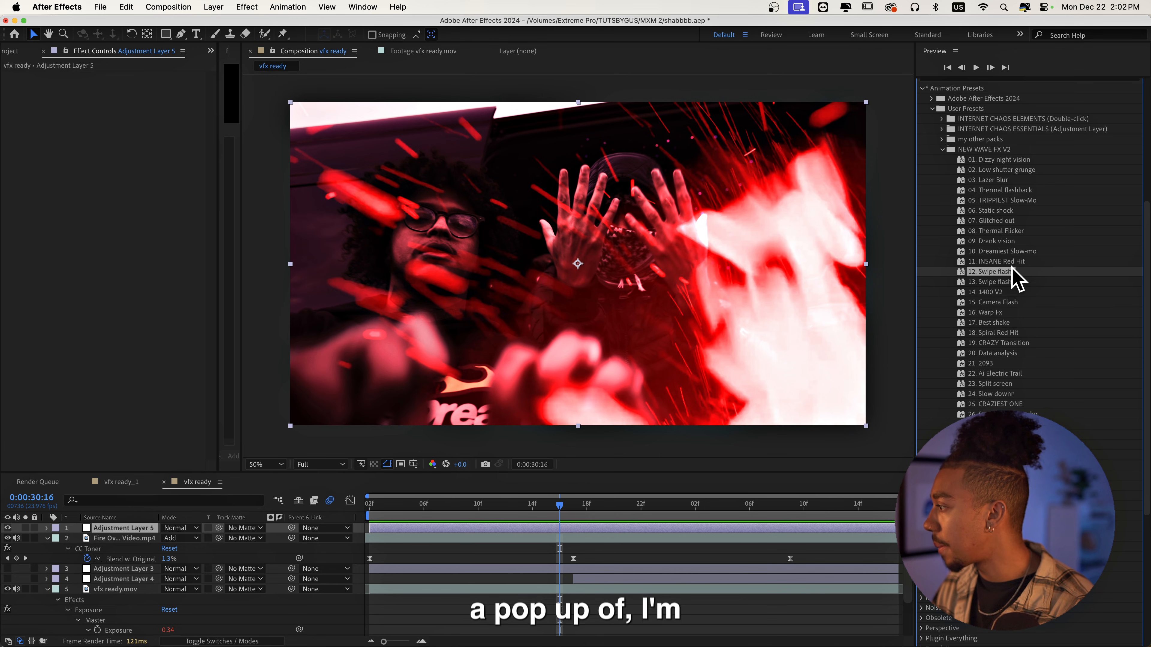
{"action": "left_click", "coordinate": [1005, 261]}
{"action": "left_click_drag", "start_coordinate": [702, 439], "coordinate": [583, 534]}
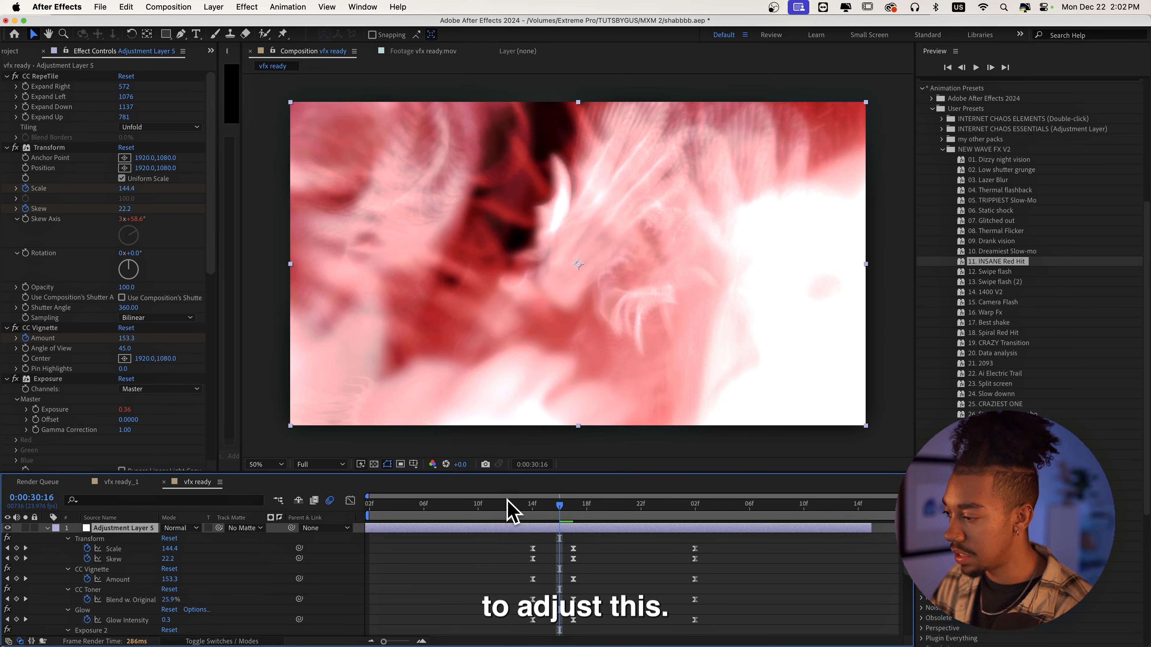